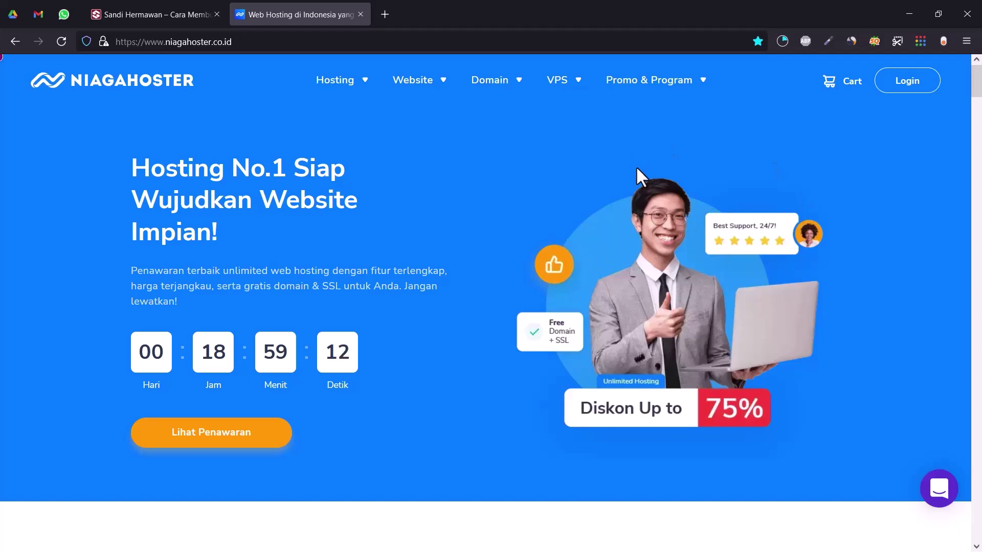
Step: Look over the tutorial blog's home page in the other open tab and return to the Niagahoster home page
scroll(580, 160, down, 1)
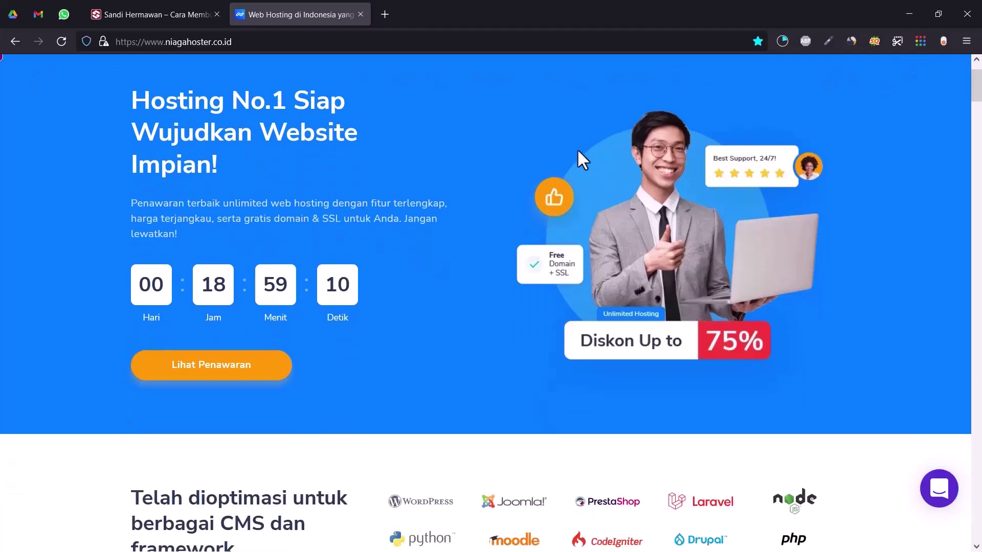
scroll(580, 156, up, 1)
click(162, 14)
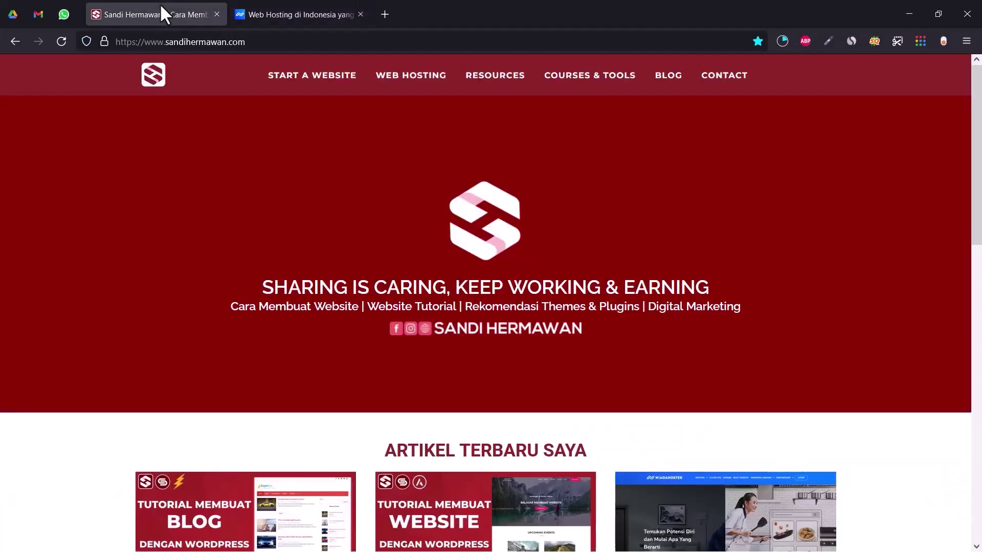
scroll(323, 179, down, 3)
click(327, 18)
mouse_move(338, 80)
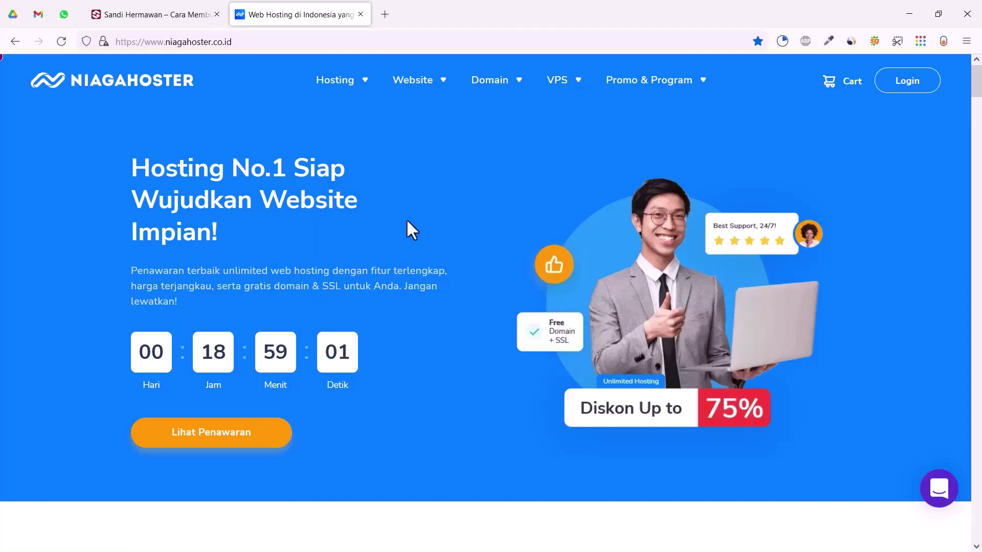
Step: Look through the Niagahoster home page as far as the Unlimited Hosting Indonesia plan comparison
scroll(407, 222, down, 3)
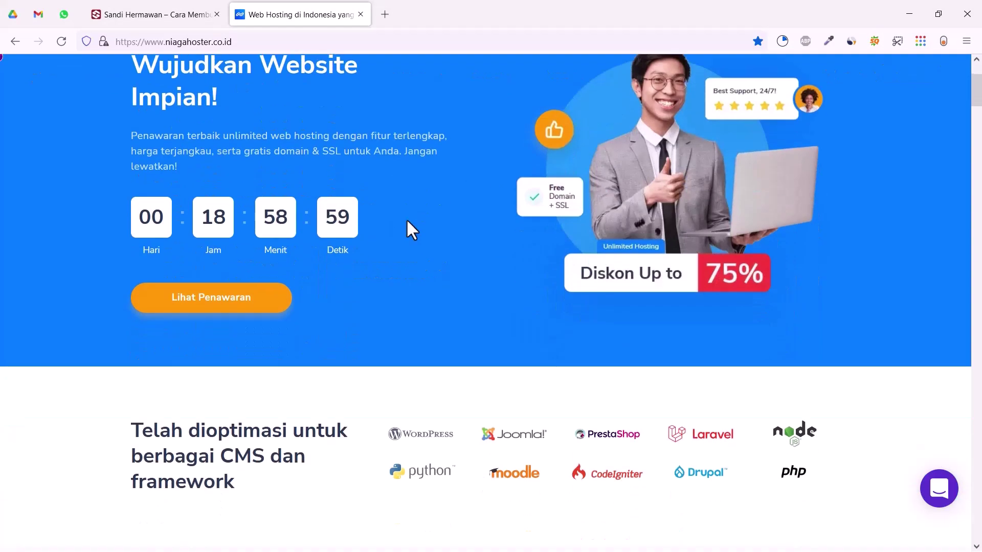
scroll(408, 222, down, 1)
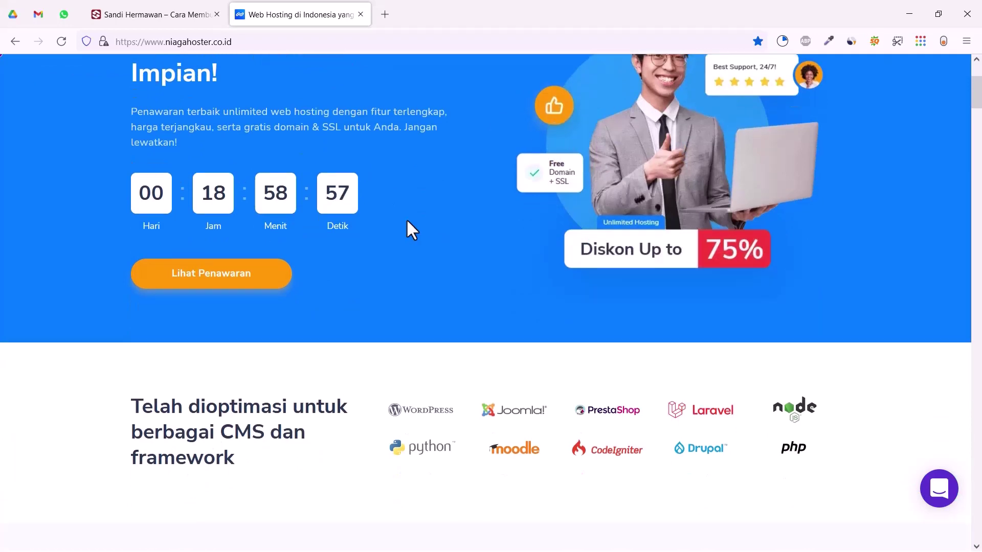
scroll(407, 221, down, 3)
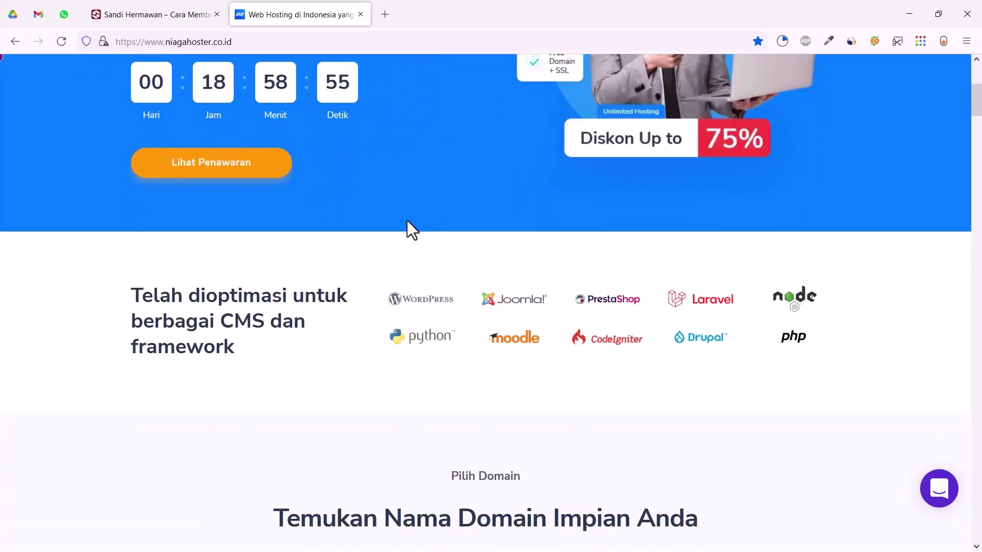
scroll(407, 221, down, 15)
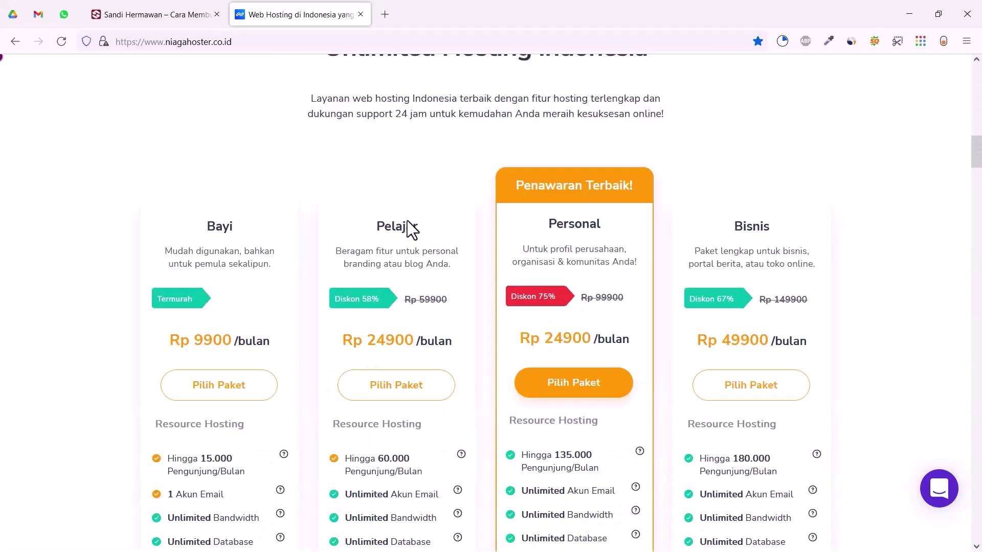
scroll(411, 230, up, 4)
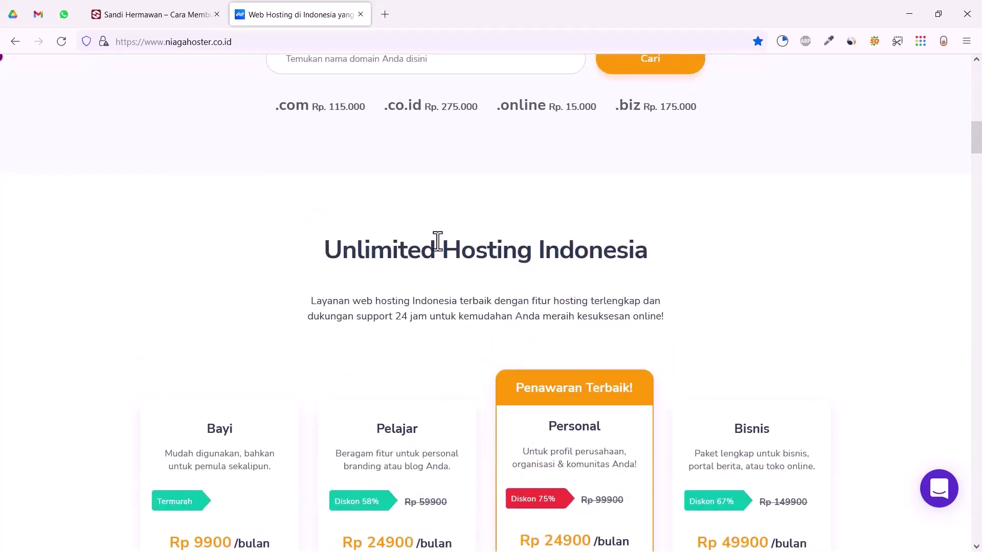
scroll(438, 241, down, 3)
scroll(438, 241, down, 1)
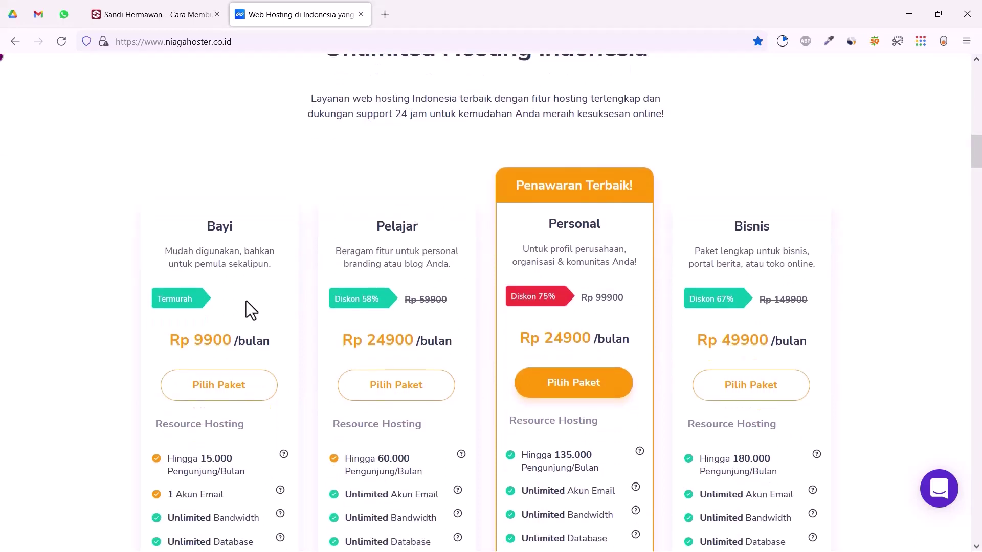
Step: Compare the monthly prices, discounts and hosting resources of the Bayi and Personal plans
double_click(201, 340)
scroll(214, 339, down, 4)
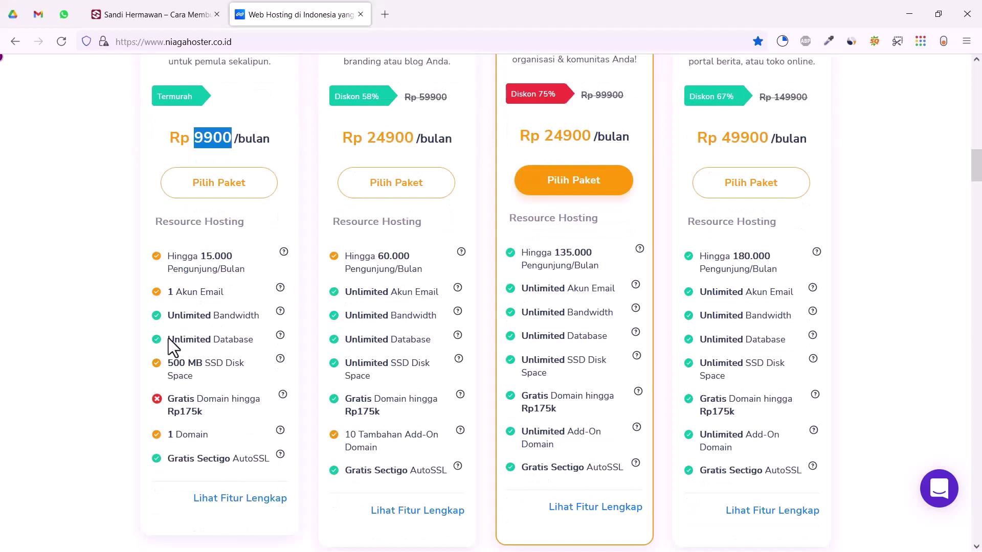
click(221, 301)
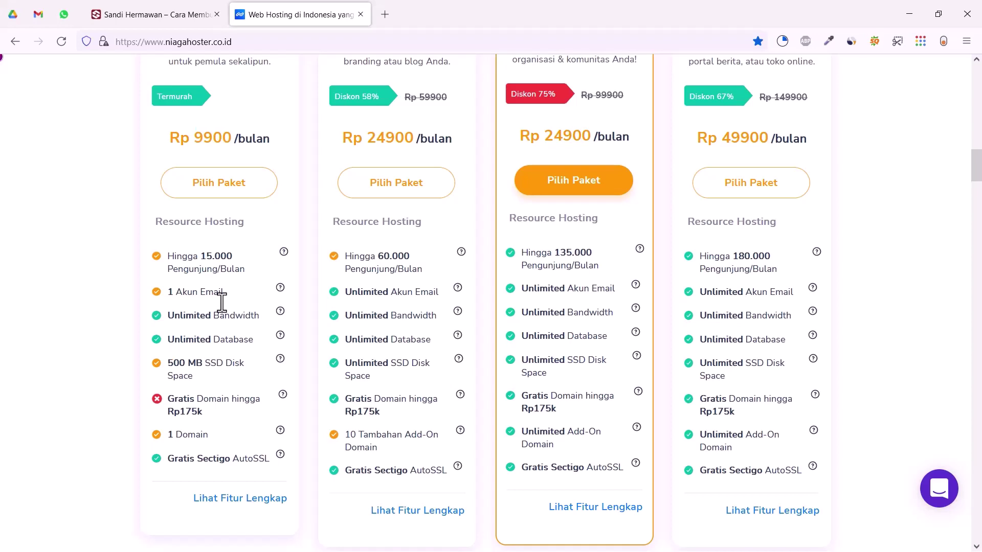
scroll(546, 229, up, 1)
drag(537, 163, 557, 165)
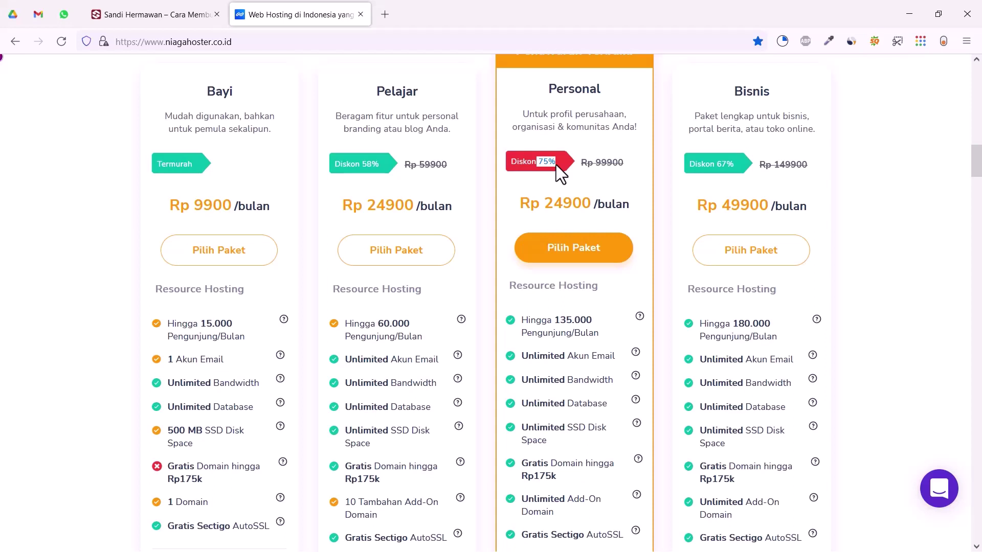
scroll(556, 164, down, 1)
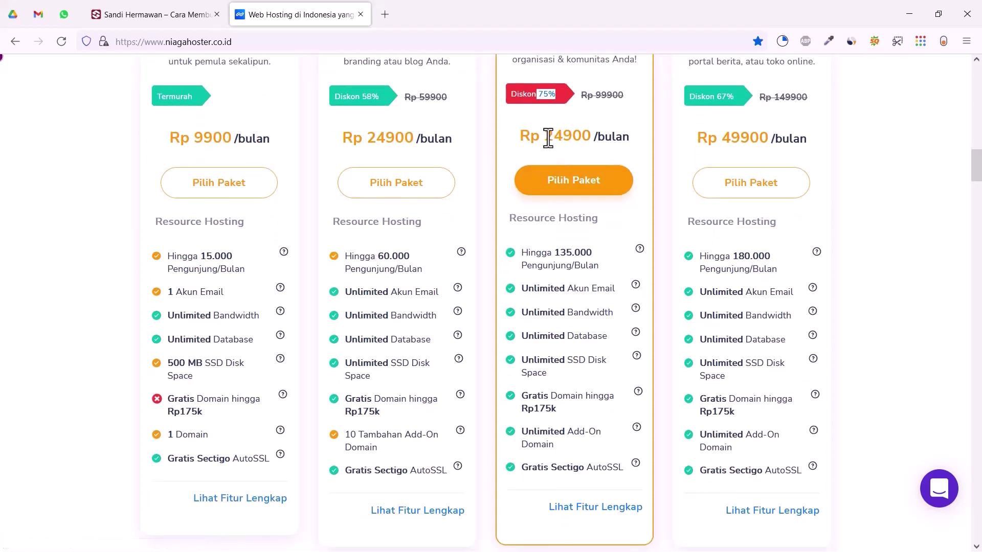
drag(548, 138, 590, 136)
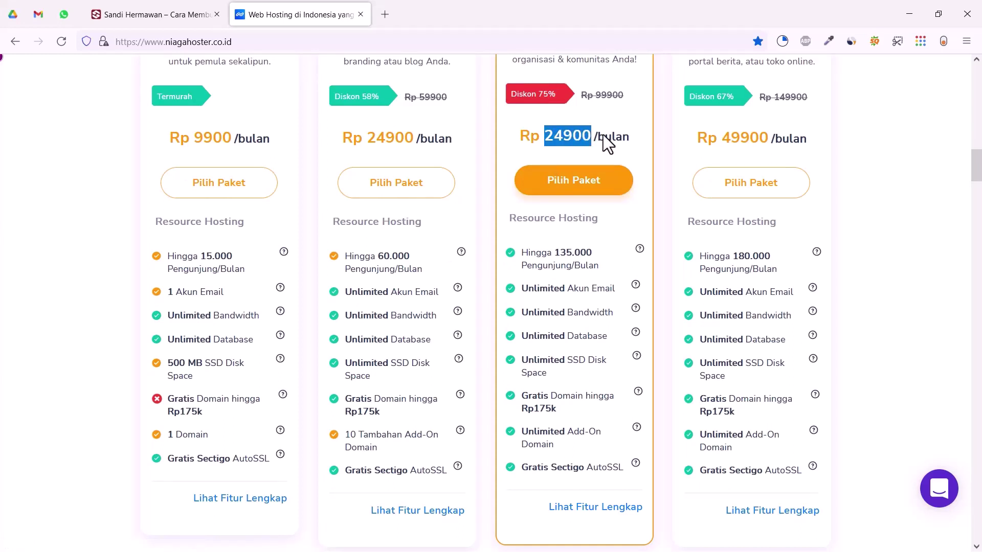
scroll(597, 200, down, 1)
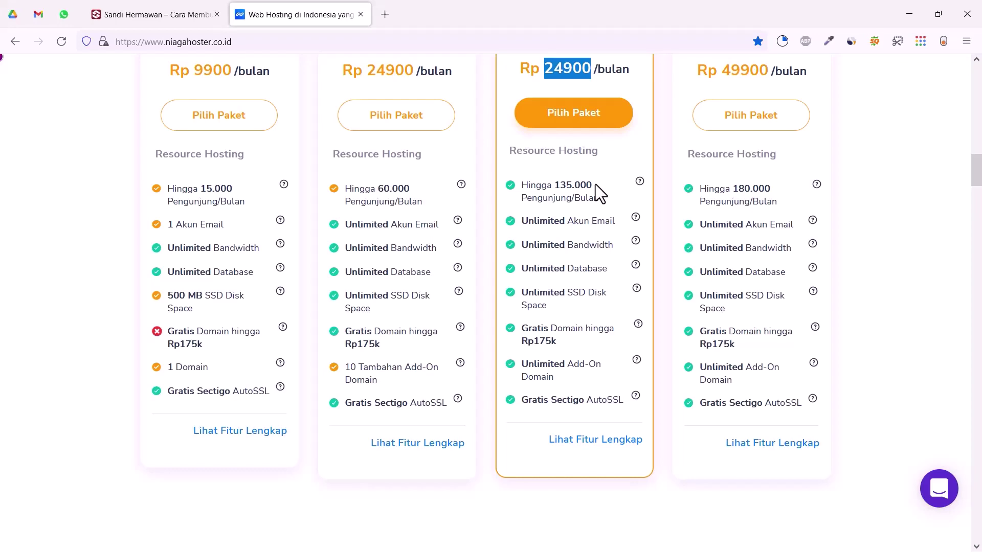
Step: Examine the rest of the home page: other hosting products, service advantages, money-back guarantee, customers and frequently asked questions
scroll(595, 185, down, 7)
scroll(595, 184, down, 5)
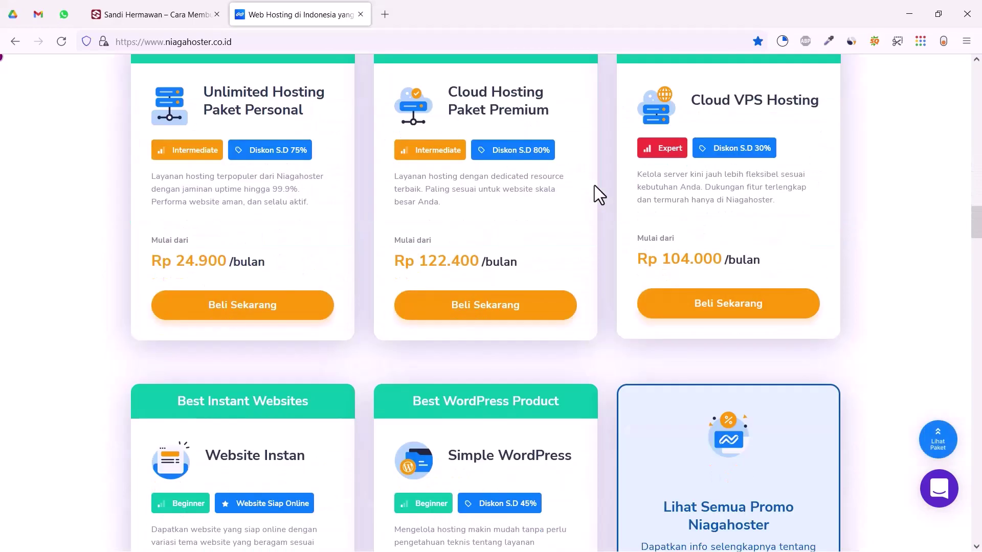
scroll(594, 185, down, 11)
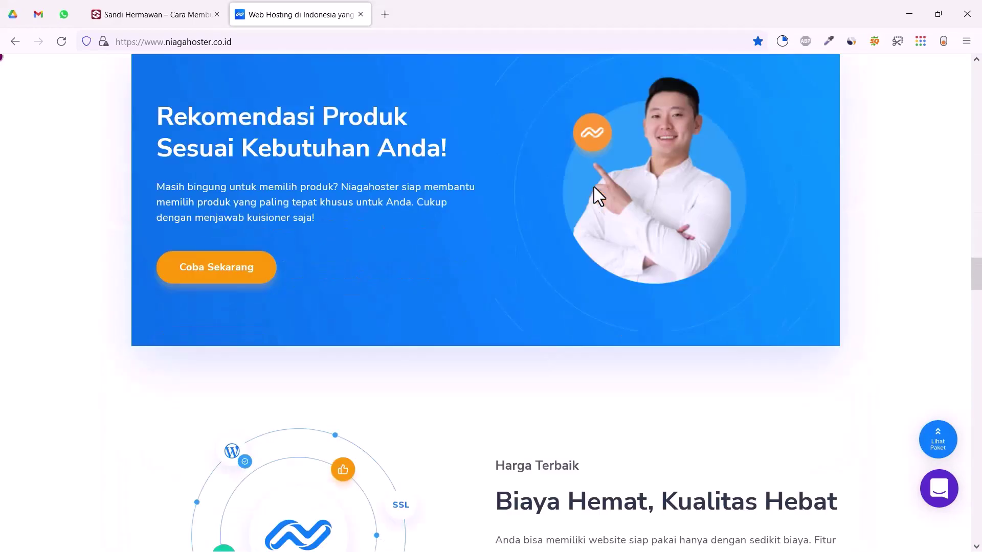
scroll(594, 188, down, 4)
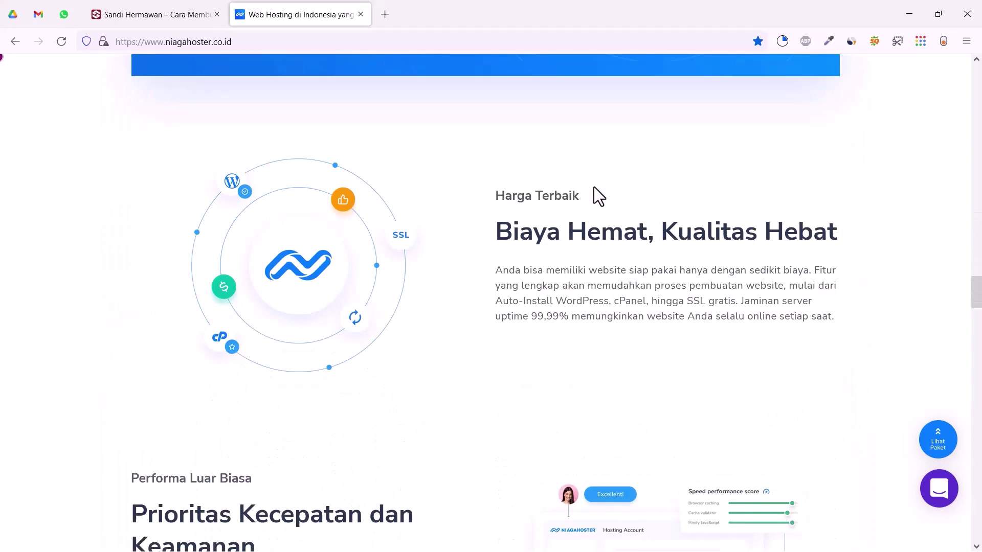
scroll(594, 187, down, 2)
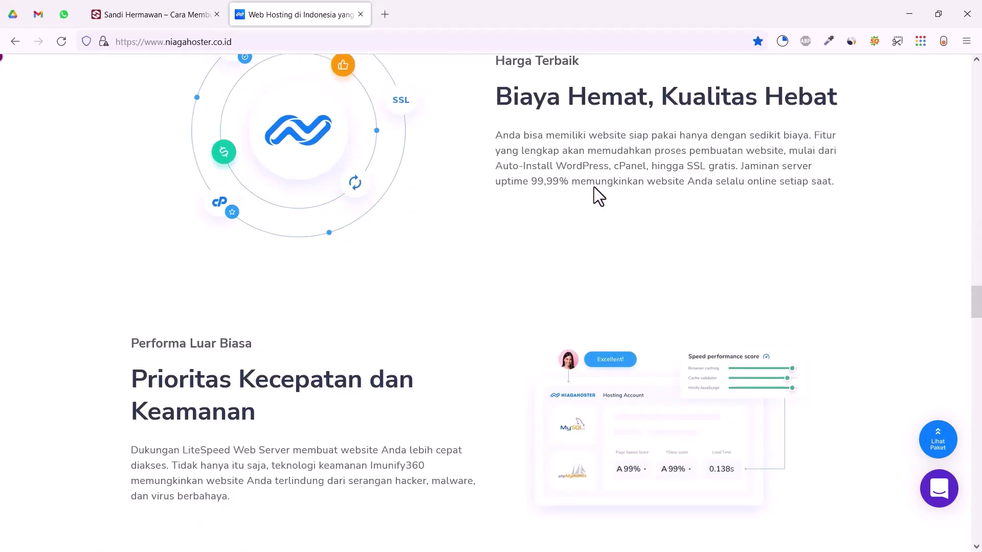
scroll(594, 186, down, 3)
scroll(594, 186, down, 2)
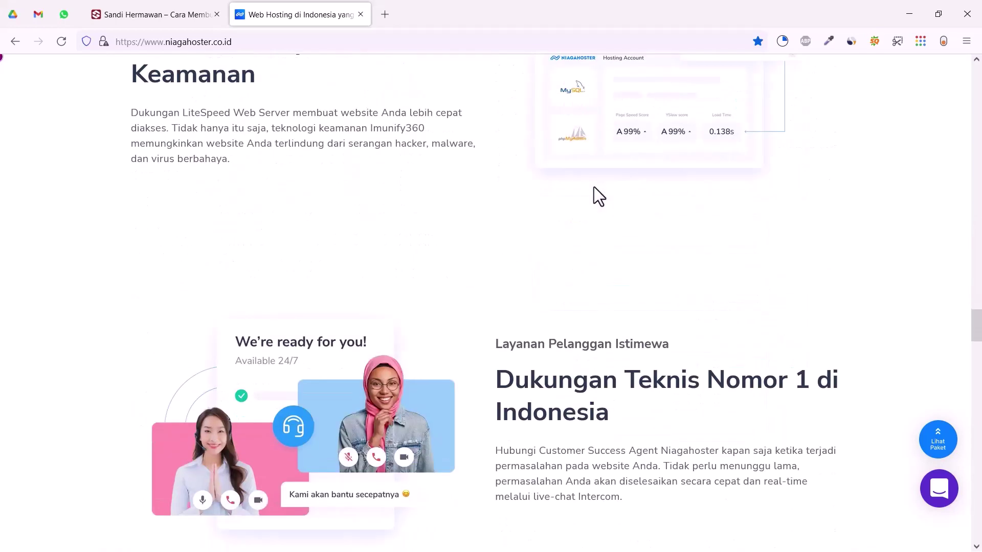
scroll(594, 186, down, 3)
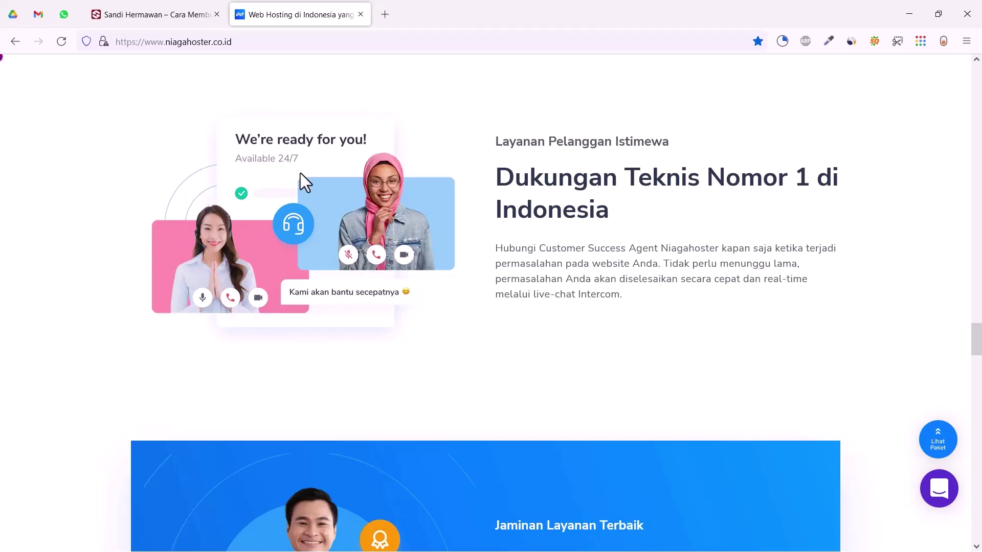
scroll(333, 220, down, 3)
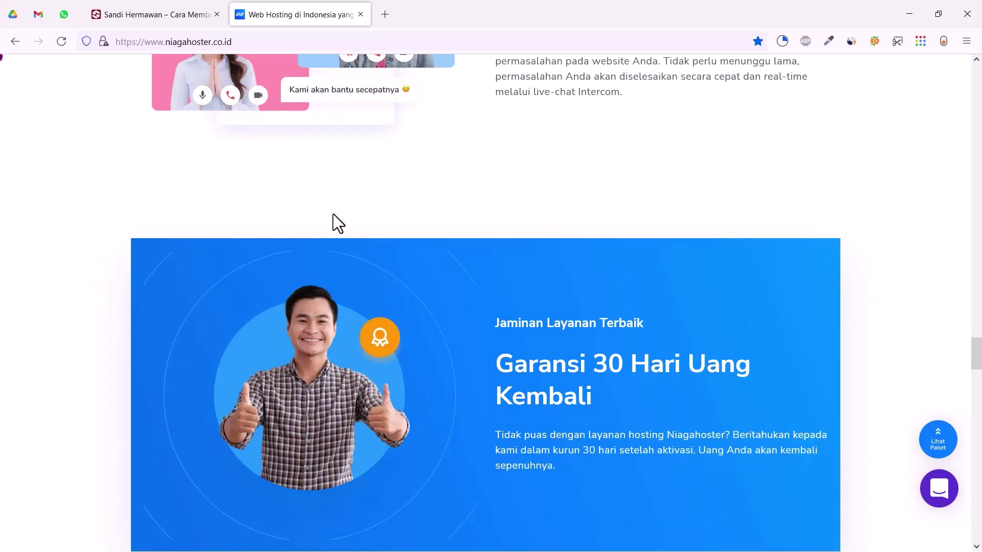
scroll(333, 214, down, 1)
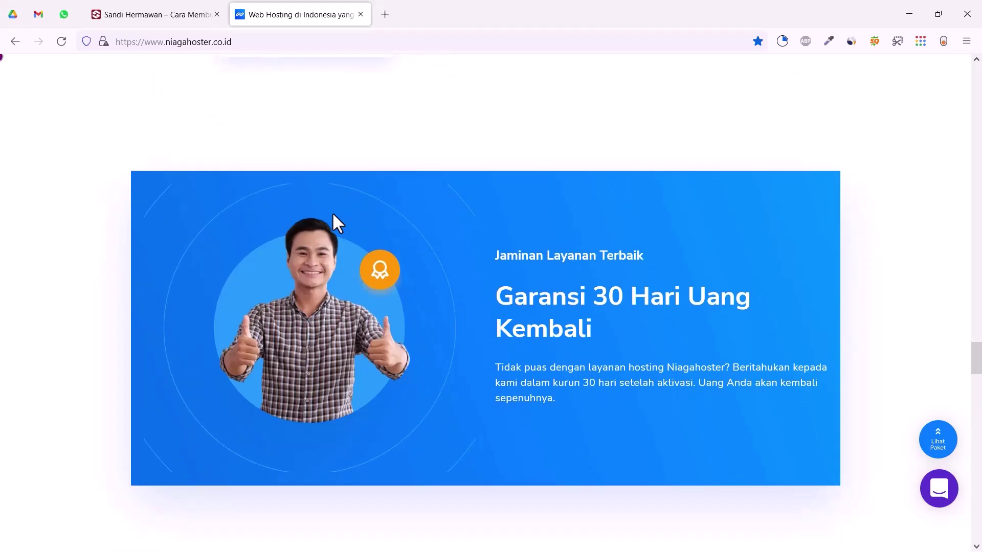
scroll(333, 214, down, 3)
scroll(446, 229, up, 2)
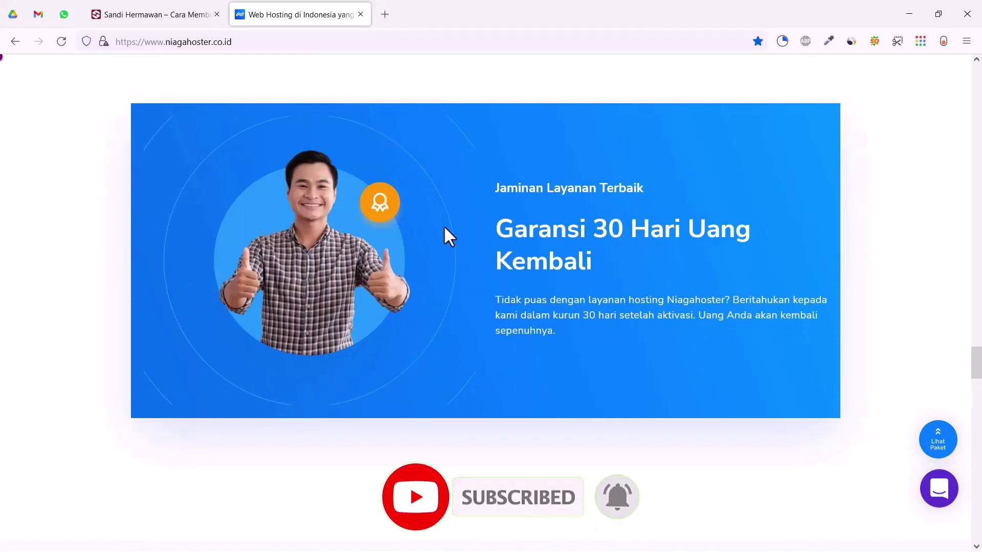
scroll(427, 233, down, 15)
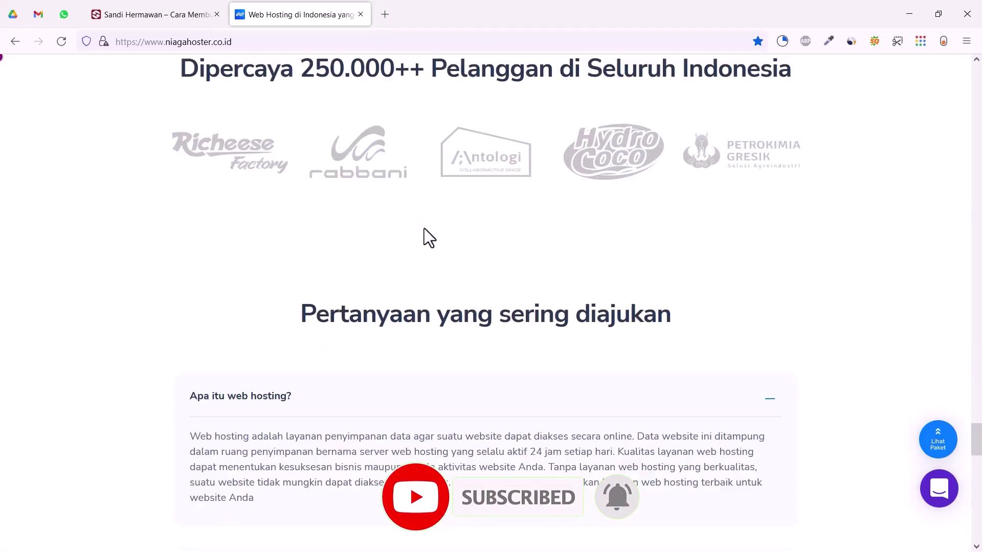
scroll(424, 228, down, 10)
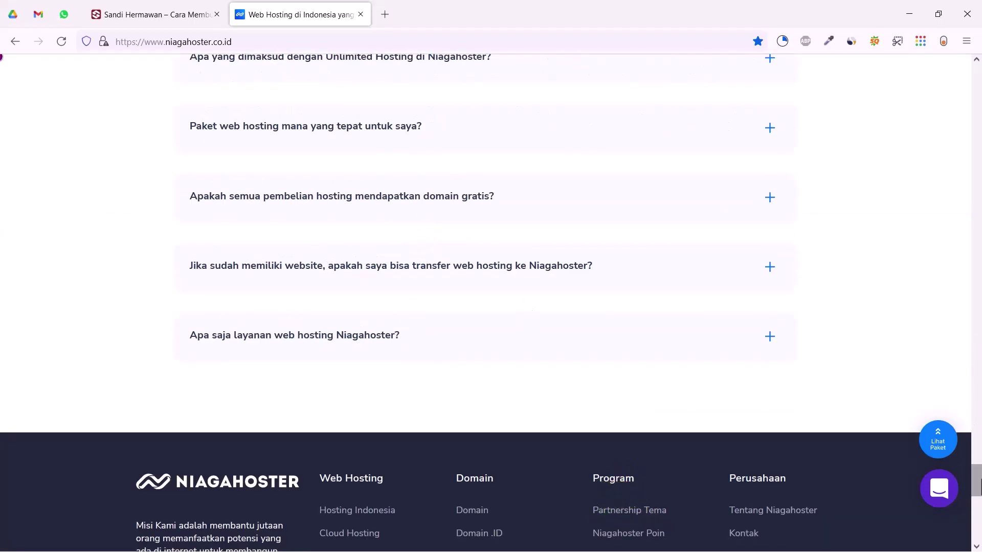
Step: Return to the Unlimited Hosting plans and open the Personal plan's order page in a new tab
drag(977, 483, 976, 100)
scroll(547, 256, down, 9)
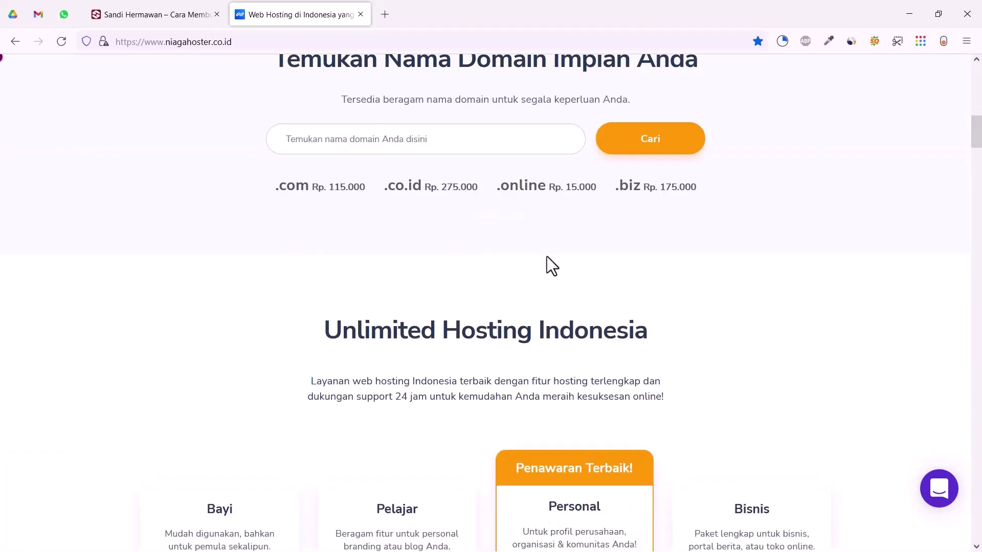
scroll(547, 257, down, 10)
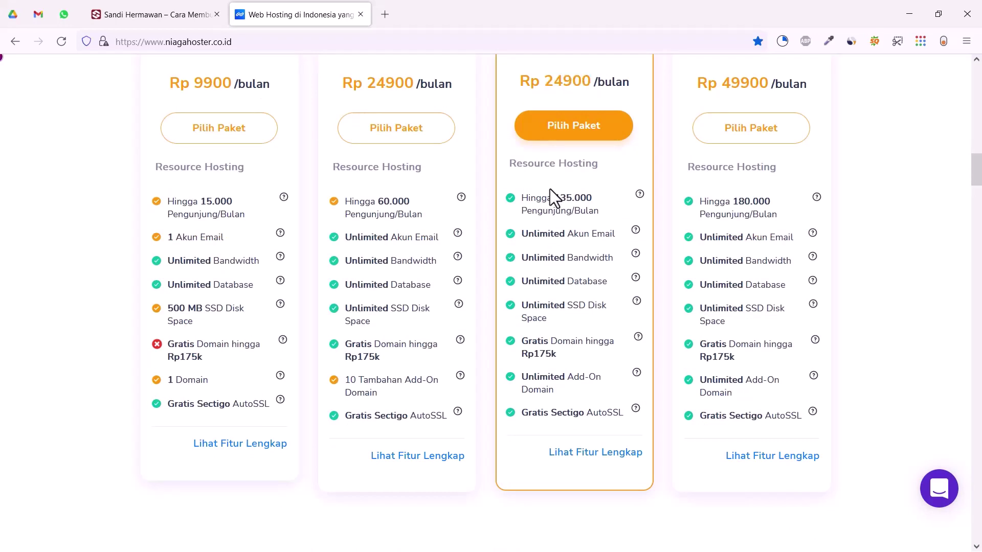
scroll(551, 191, down, 3)
scroll(552, 193, up, 6)
scroll(551, 329, down, 3)
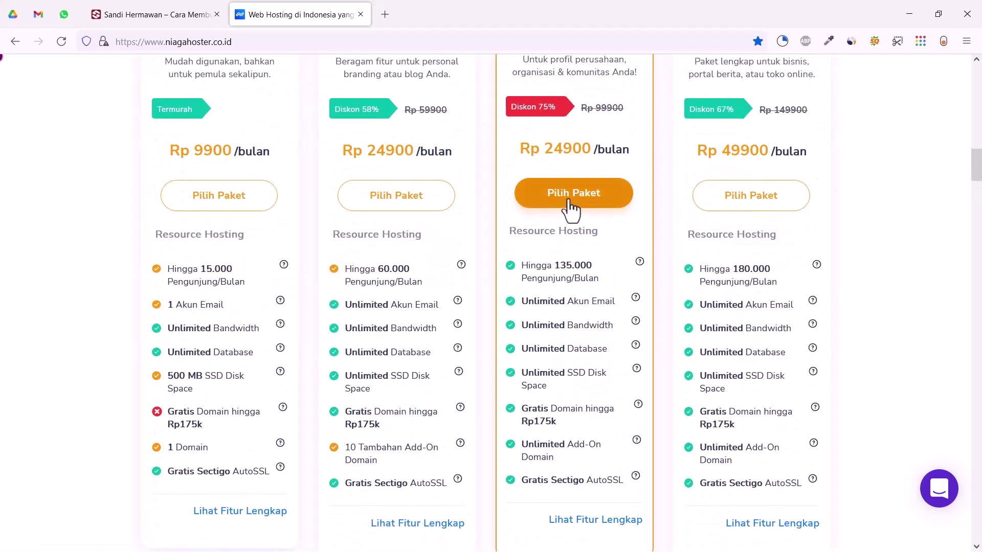
right_click(569, 201)
click(578, 207)
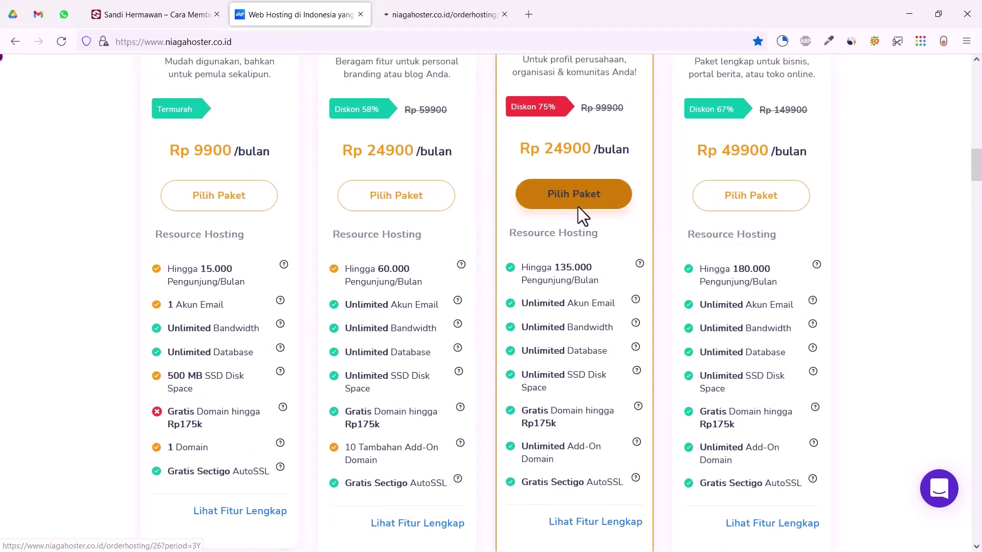
click(465, 11)
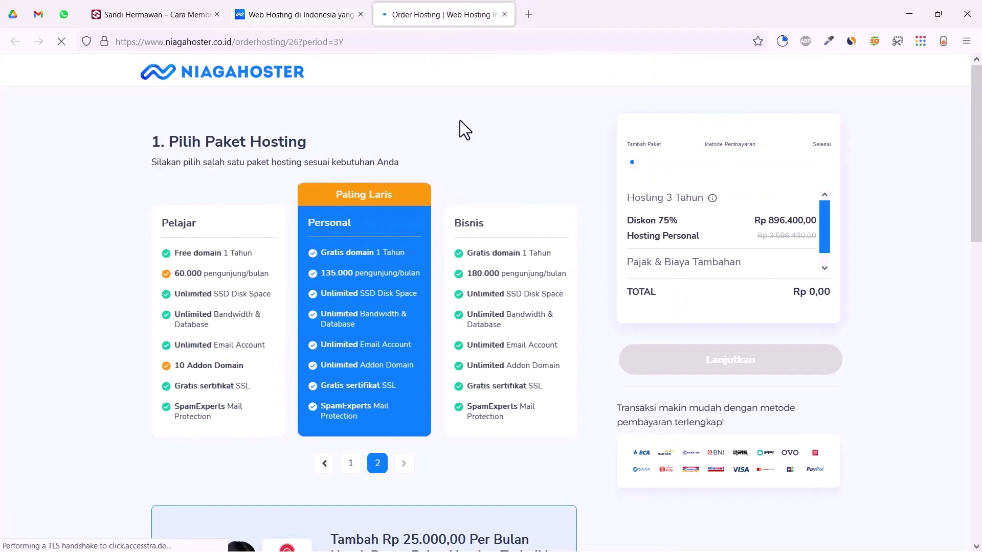
Step: Review the Personal package, the order summary with taxes and the package duration options on the order page
scroll(441, 239, down, 4)
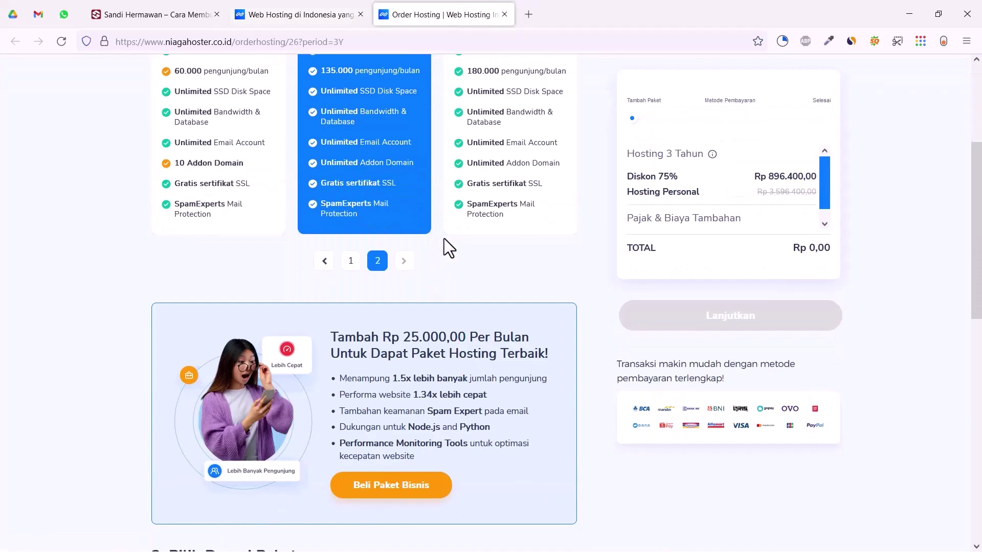
scroll(444, 239, up, 4)
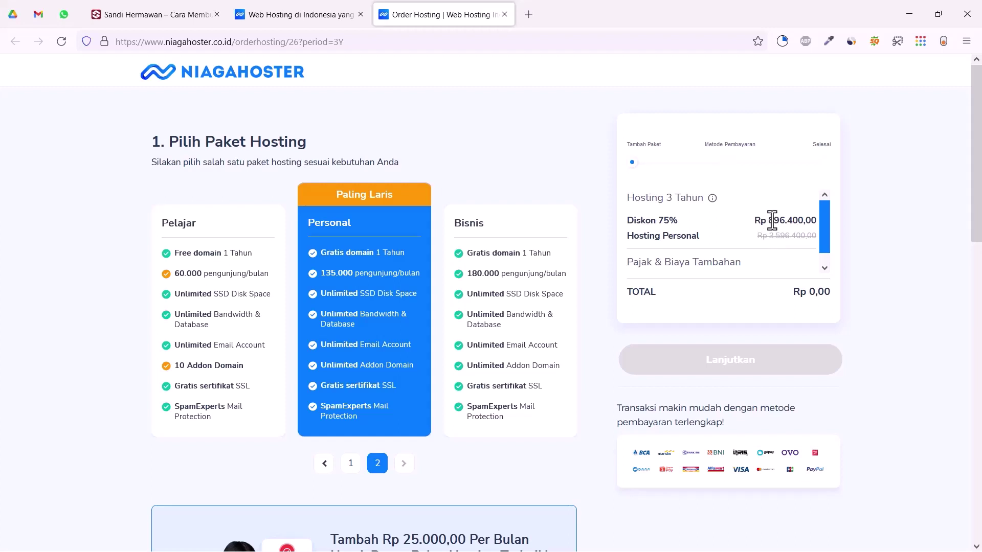
scroll(724, 263, down, 5)
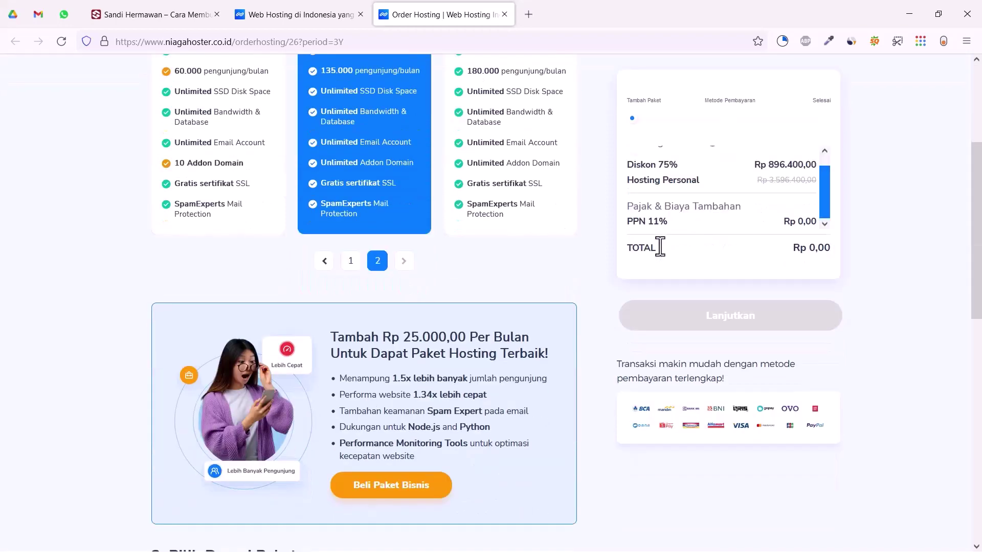
scroll(686, 244, down, 6)
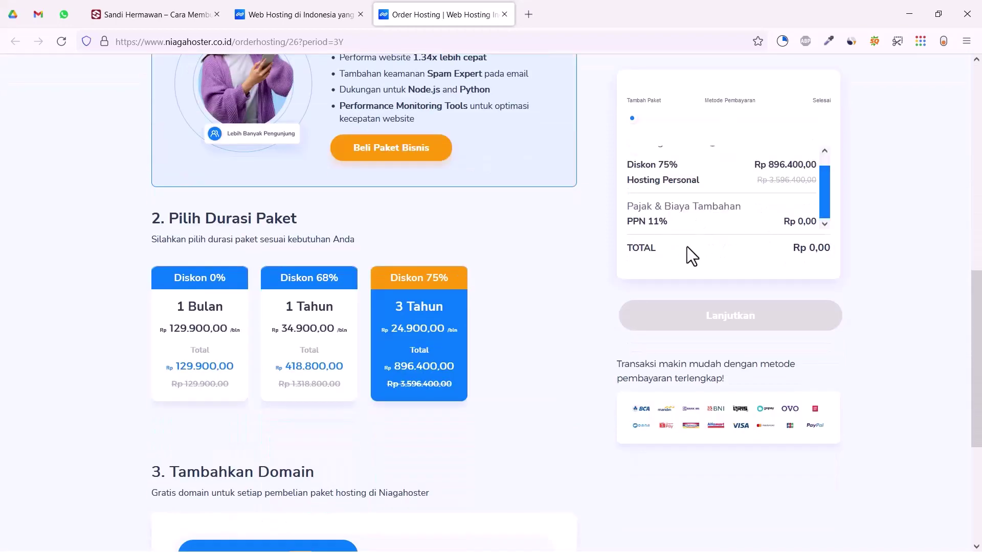
Step: Check the availability of the new free domain sanditutorial.com for the hosting order
scroll(613, 248, down, 4)
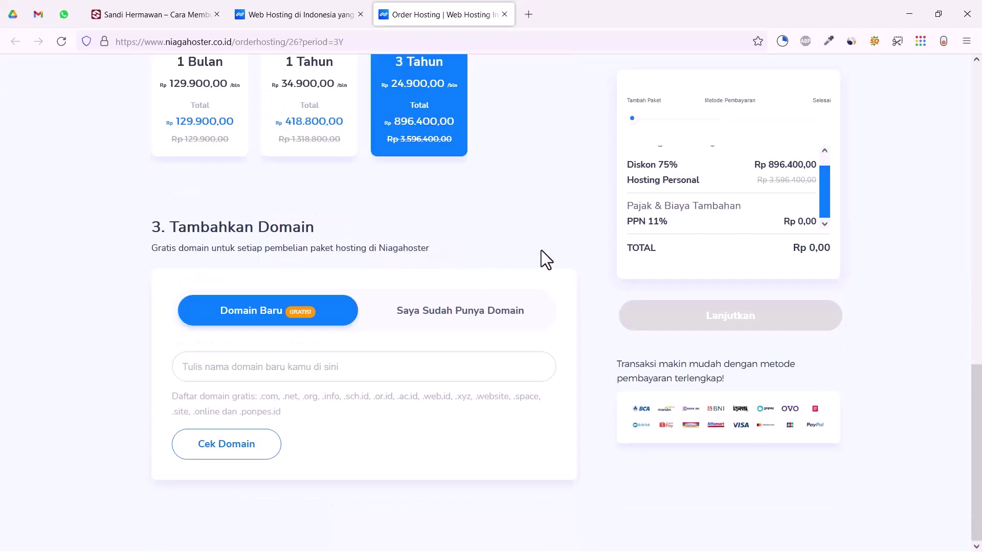
click(278, 367)
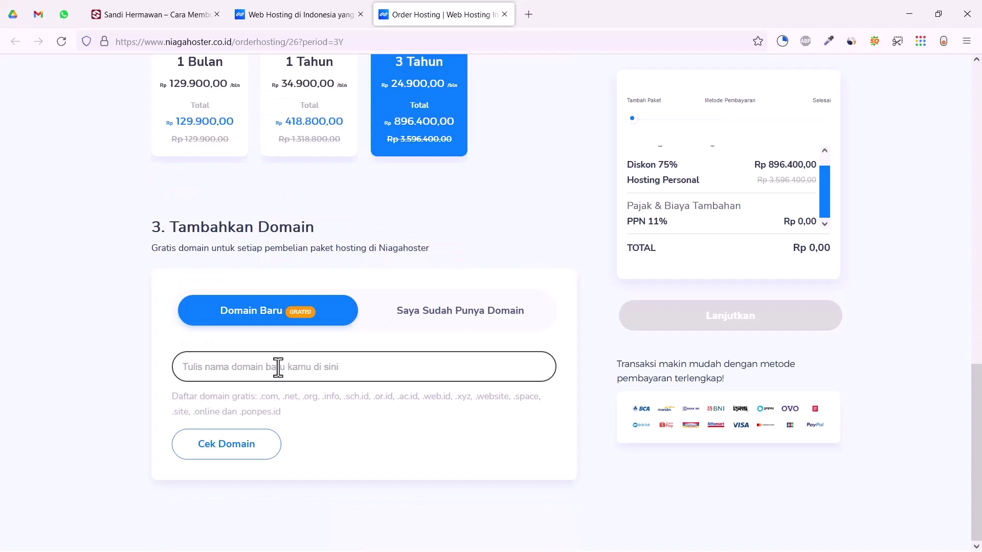
text(sanf)
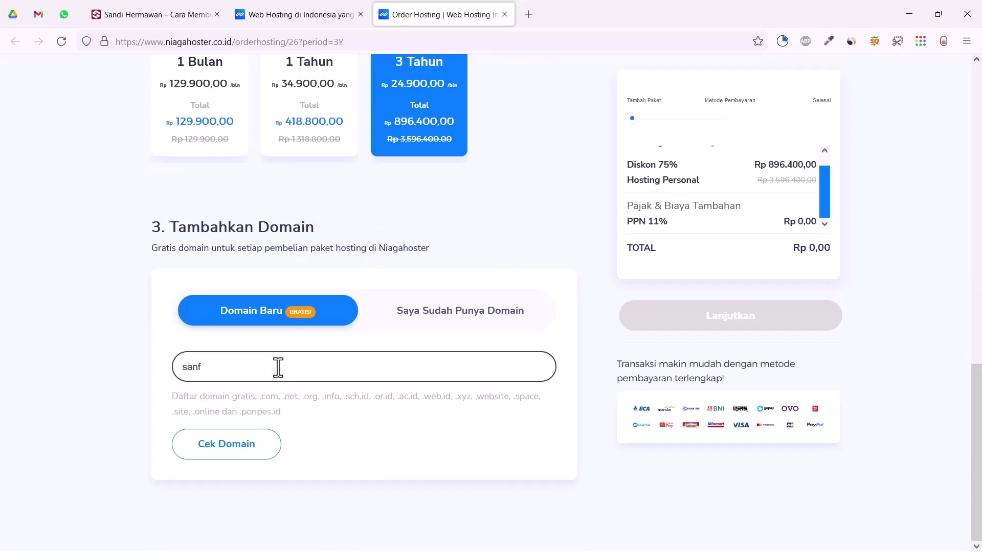
key(BackSpace)
text(ditutorial.com)
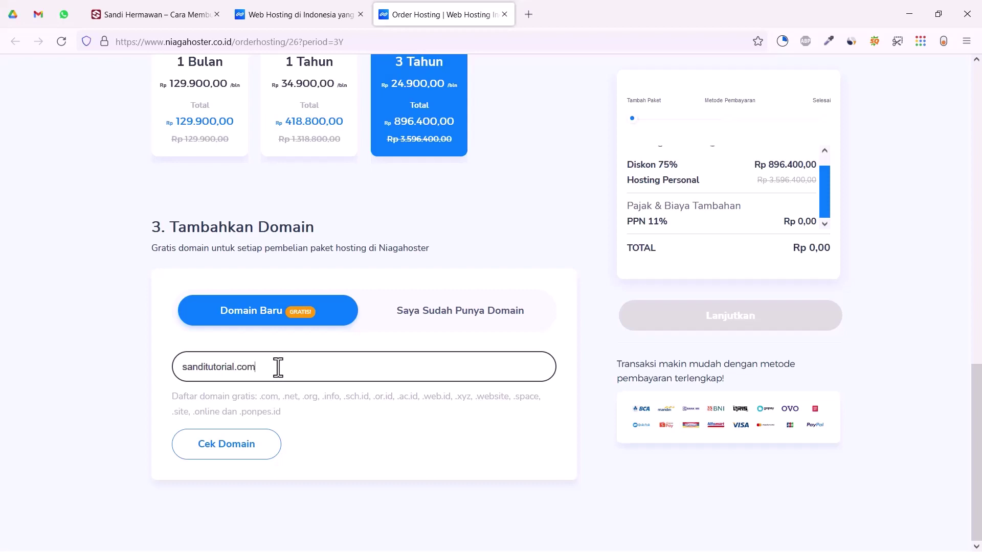
click(212, 453)
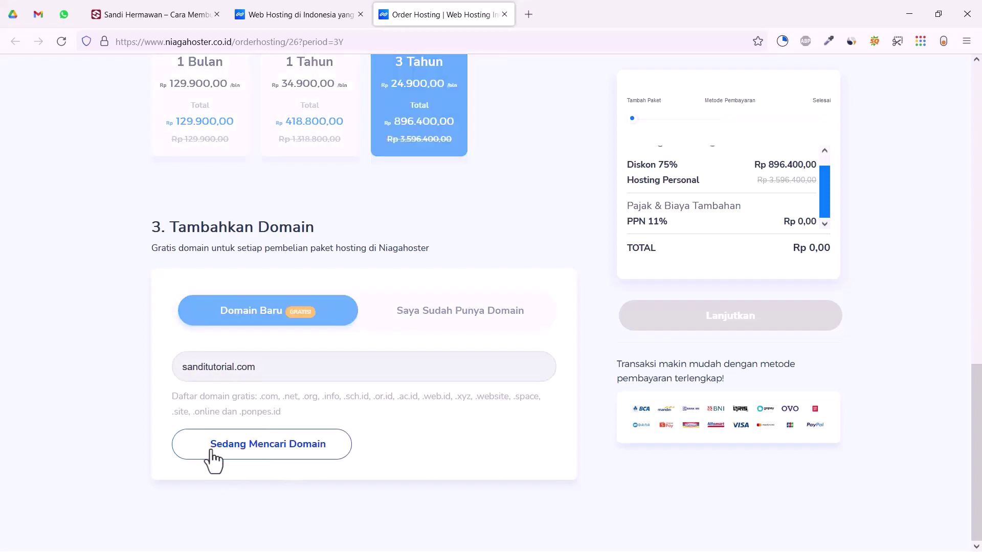
Step: Add the sanditutorial.com domain with the hosting to the cart and continue to the payment method page
scroll(208, 453, down, 2)
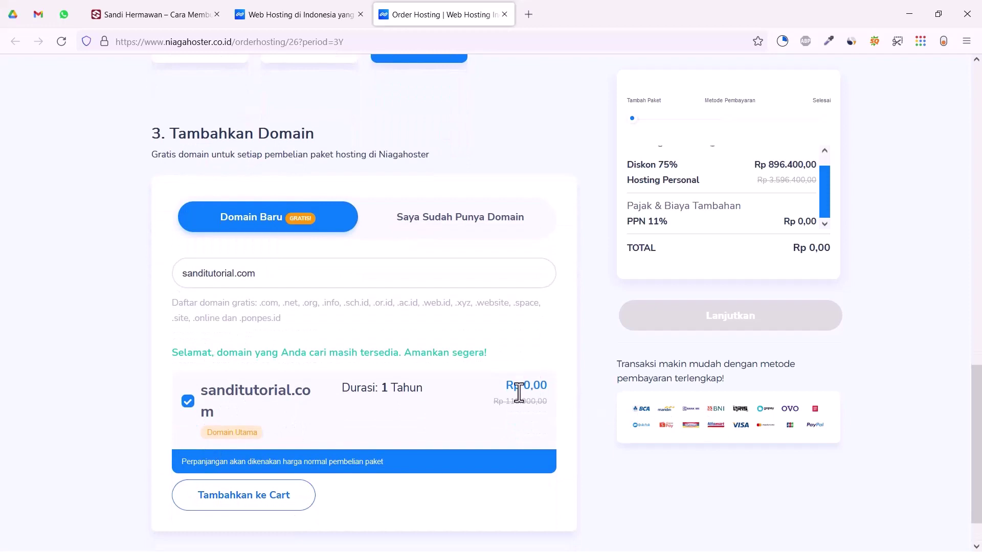
click(286, 498)
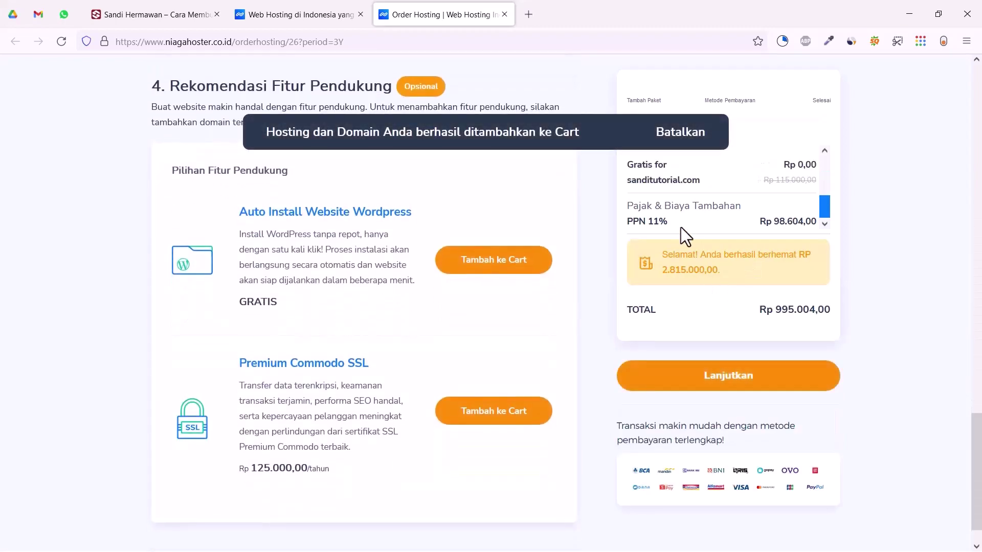
click(742, 378)
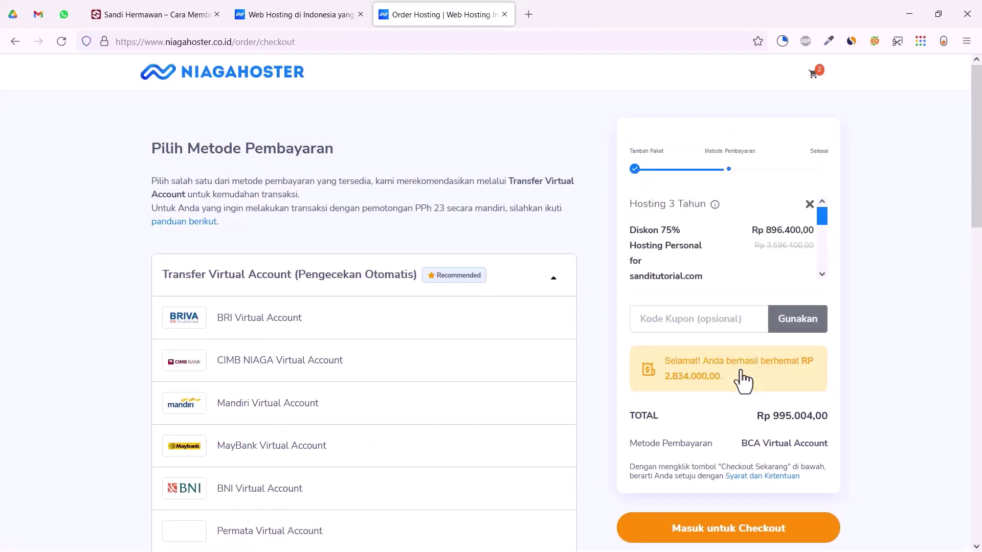
Step: Apply the coupon code SANDI to the order
click(701, 325)
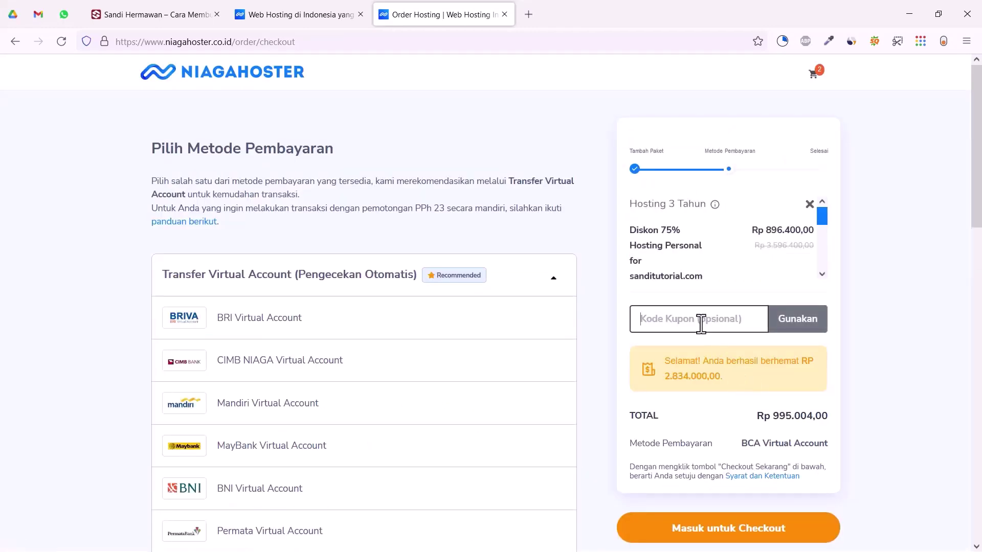
text(SANDI)
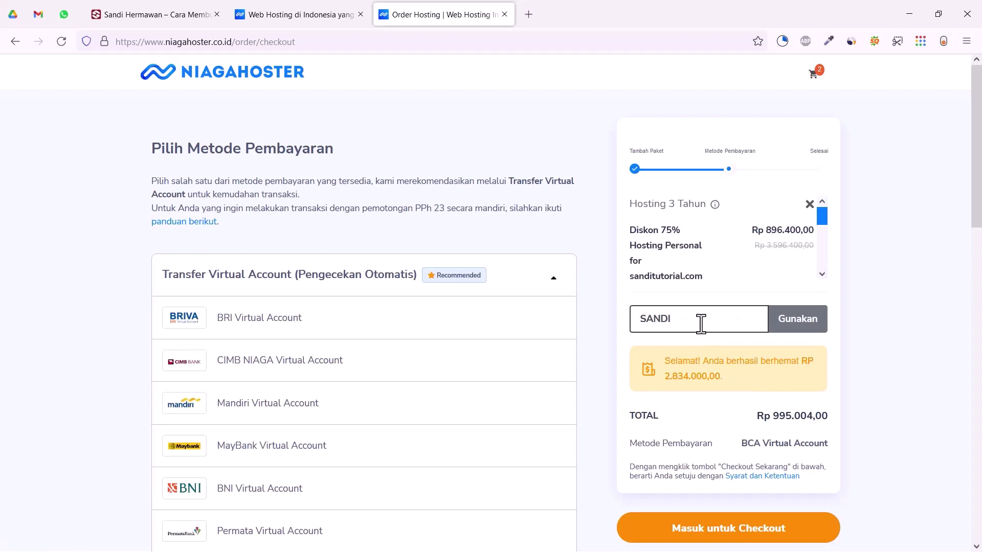
click(791, 330)
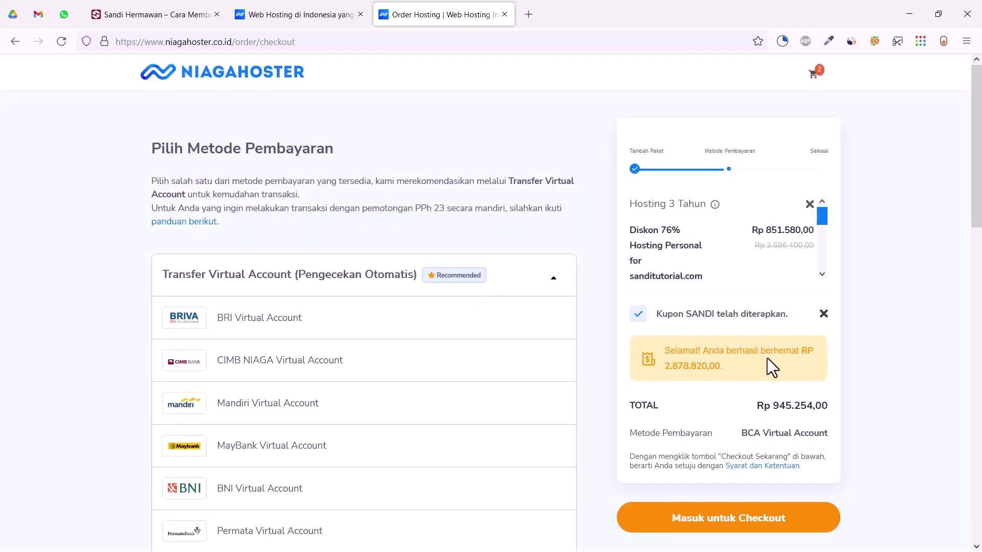
Step: Review the order summary with the coupon applied: hosting, domain registration, tax, savings and total
scroll(768, 361, down, 2)
scroll(741, 212, down, 3)
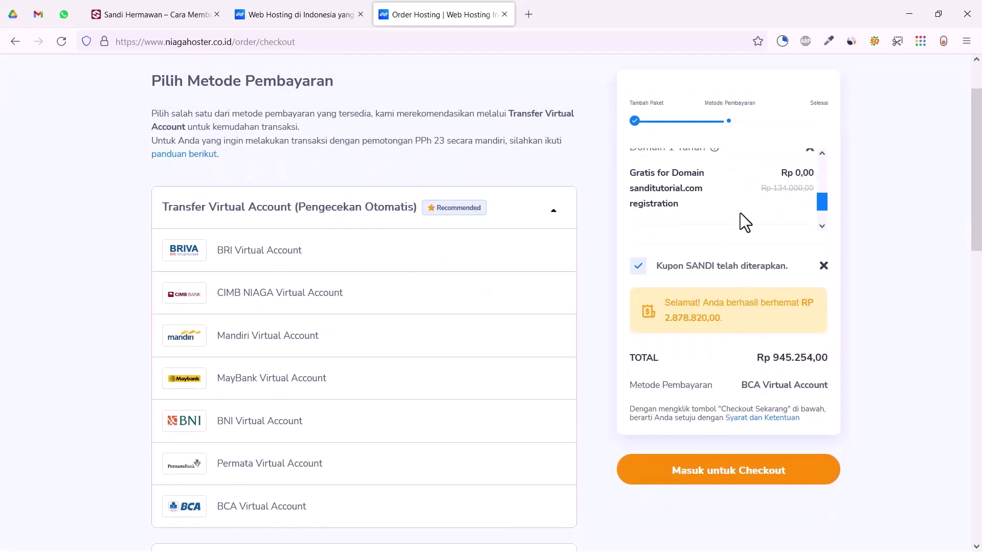
scroll(741, 213, up, 3)
scroll(741, 212, down, 1)
scroll(741, 212, down, 2)
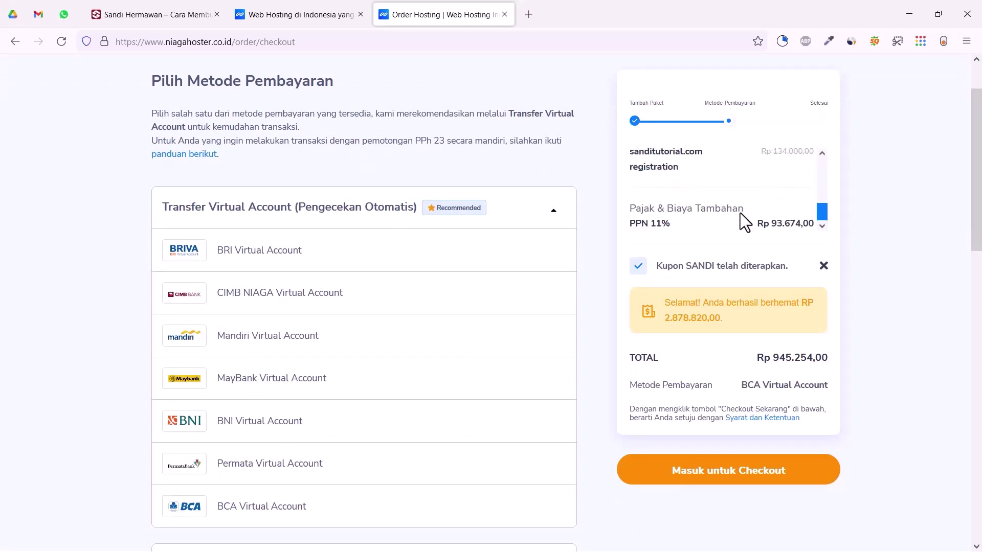
scroll(741, 213, up, 1)
scroll(740, 213, down, 1)
scroll(748, 308, down, 4)
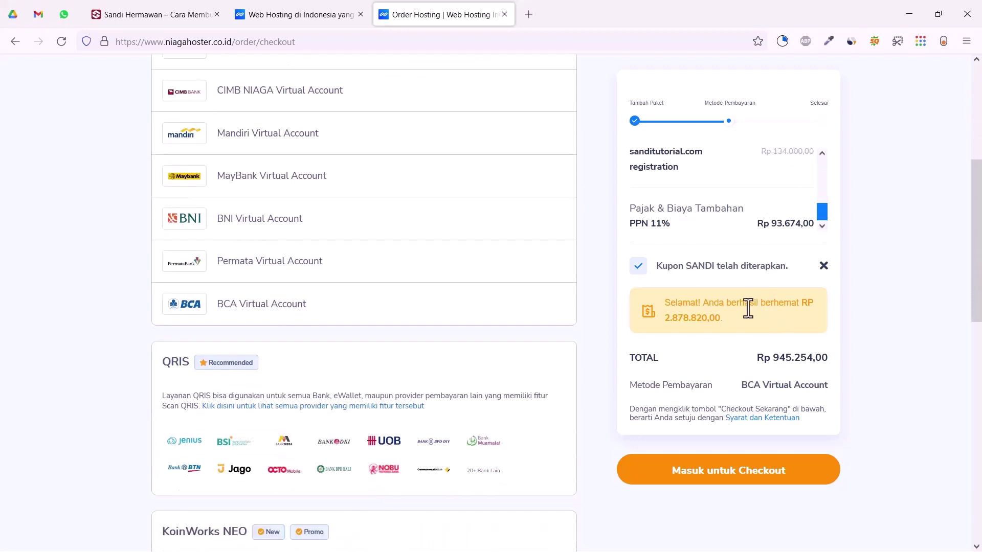
Step: Choose BCA Virtual Account as the payment method
scroll(749, 308, up, 5)
scroll(295, 330, down, 4)
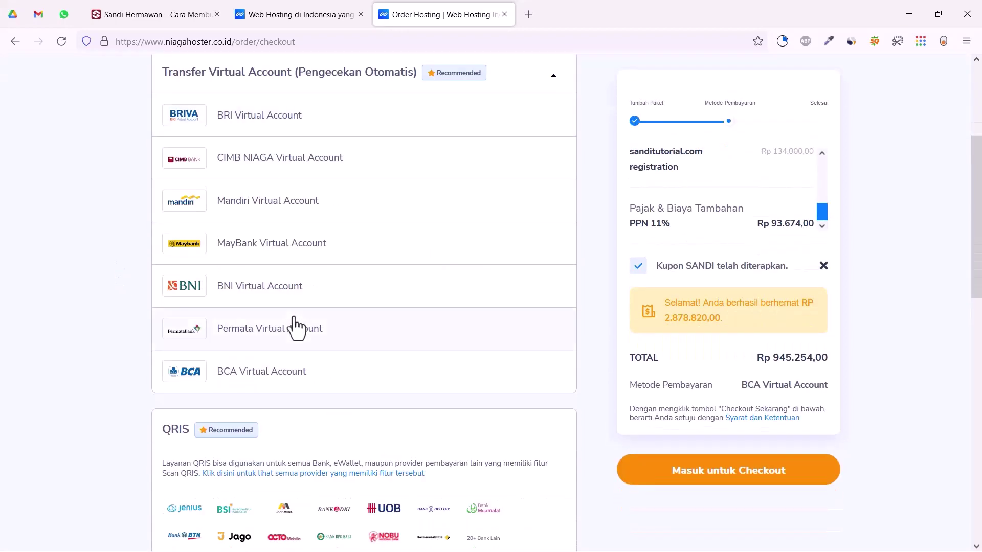
click(260, 366)
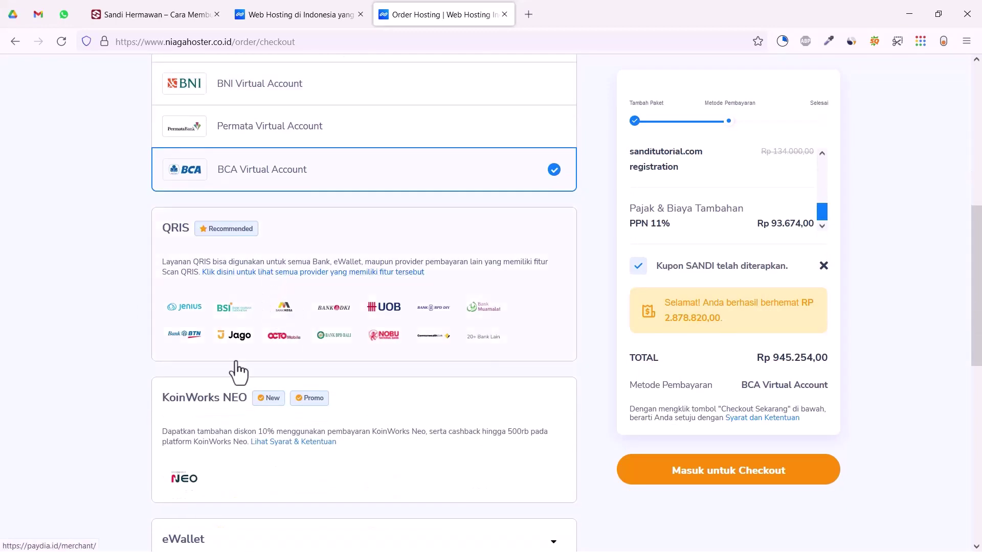
Step: Look through the other payment methods: QRIS, KoinWorks NEO, eWallet, retail outlets, credit card and PayPal
scroll(272, 348, down, 5)
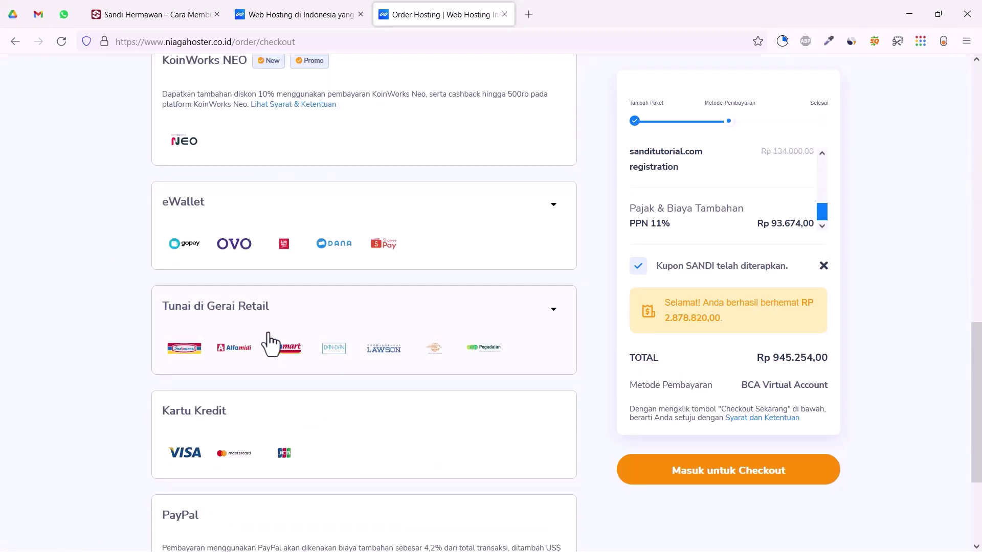
scroll(233, 332, down, 2)
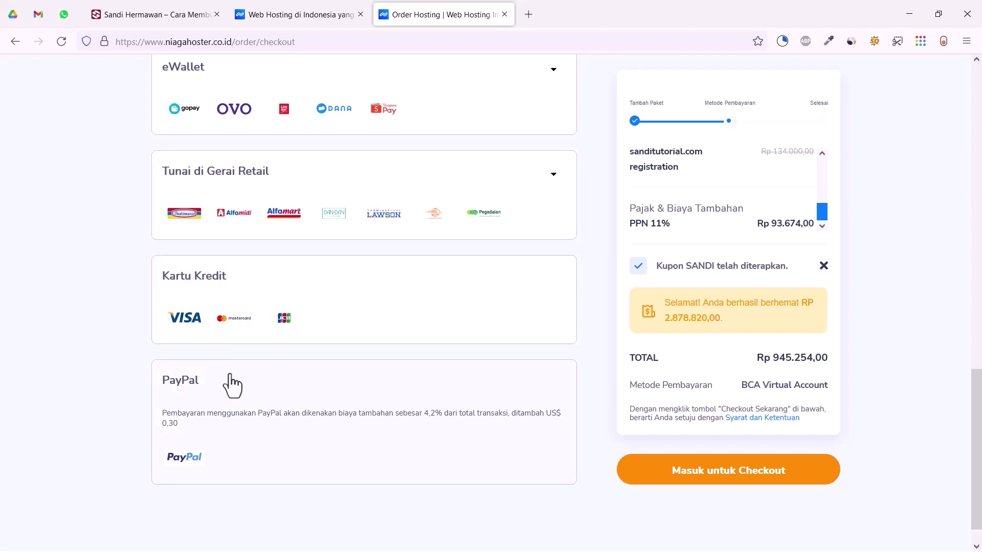
scroll(230, 384, up, 10)
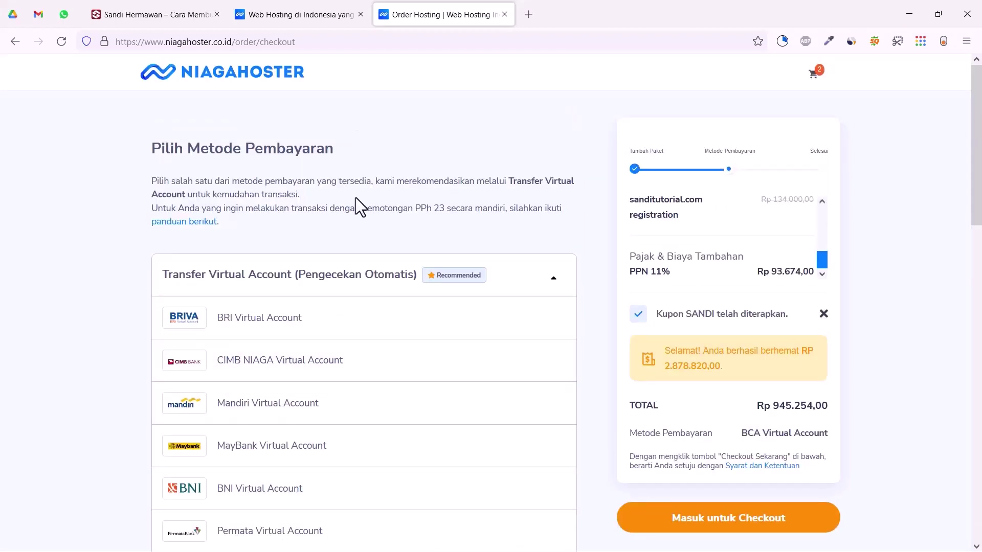
scroll(355, 145, down, 4)
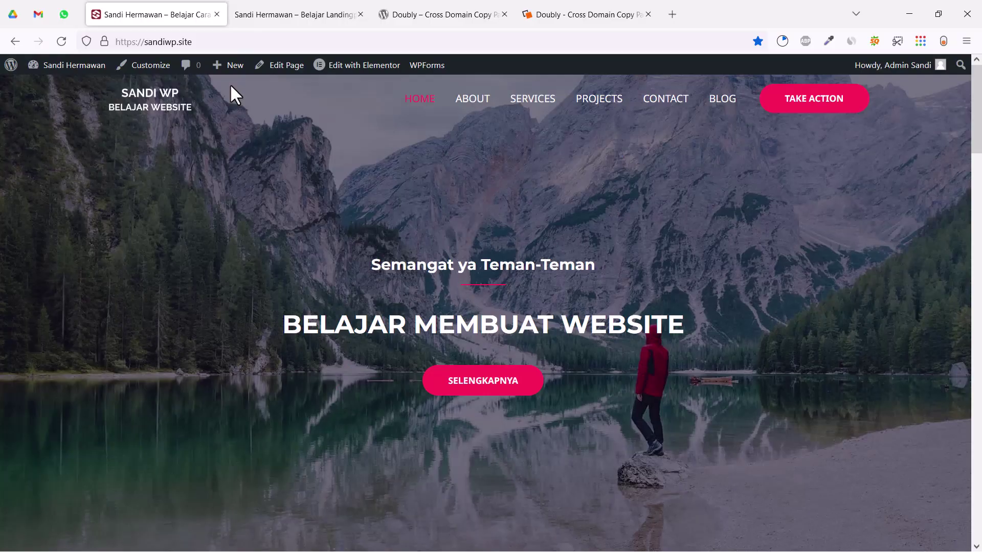
Step: Switch to the Doubly plugin page on WordPress.org and check its last update and active installations
click(441, 14)
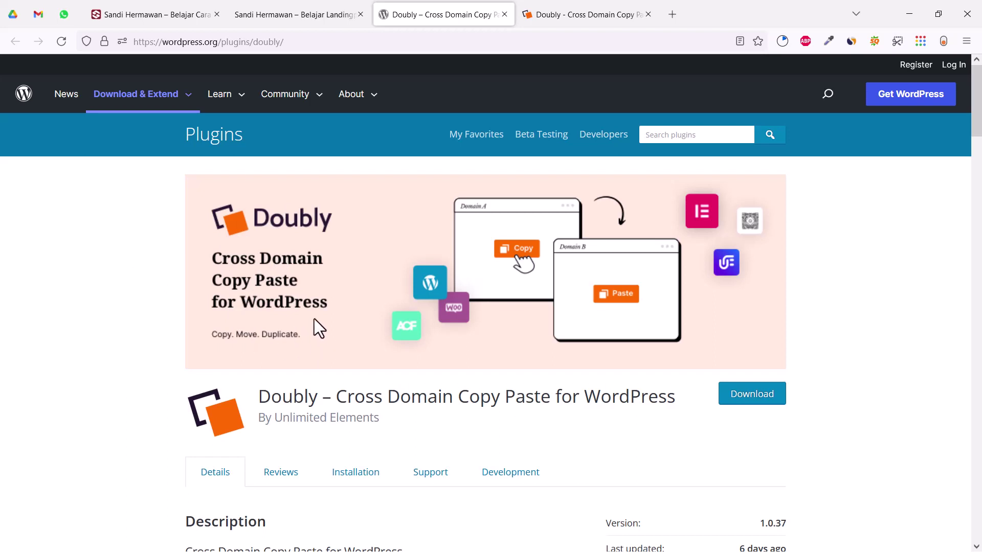
scroll(164, 256, down, 4)
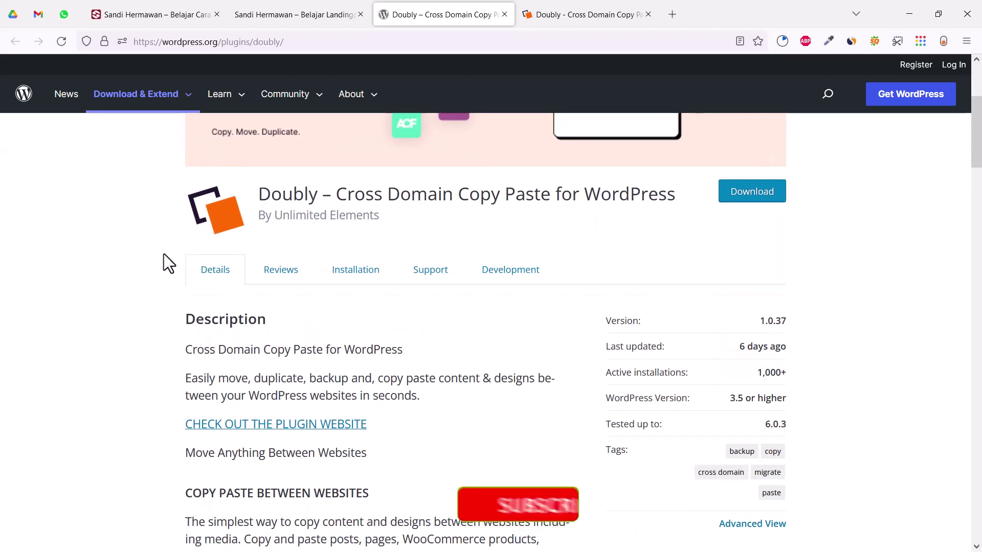
scroll(164, 261, up, 2)
scroll(177, 276, down, 3)
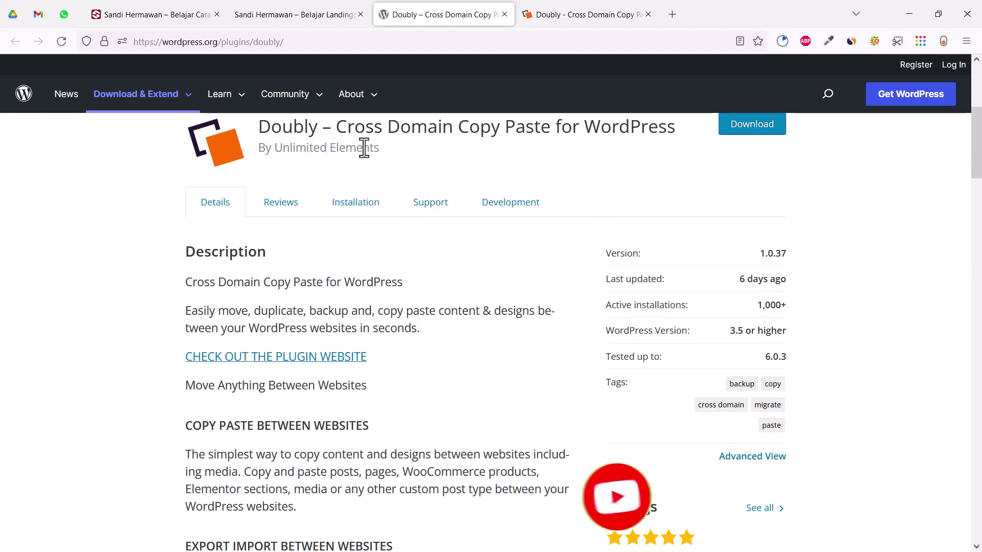
scroll(583, 307, down, 3)
scroll(584, 306, up, 4)
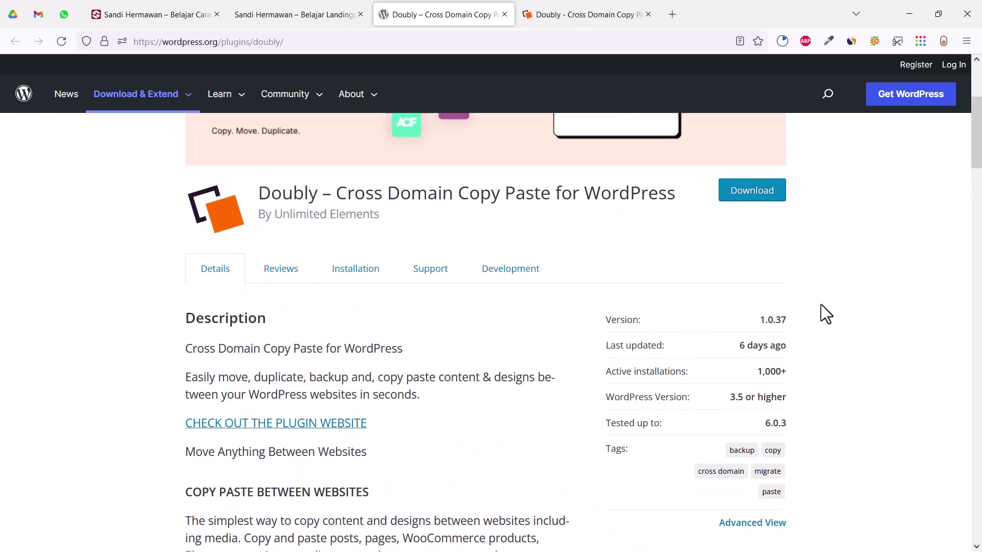
scroll(819, 307, down, 3)
drag(739, 211, 785, 215)
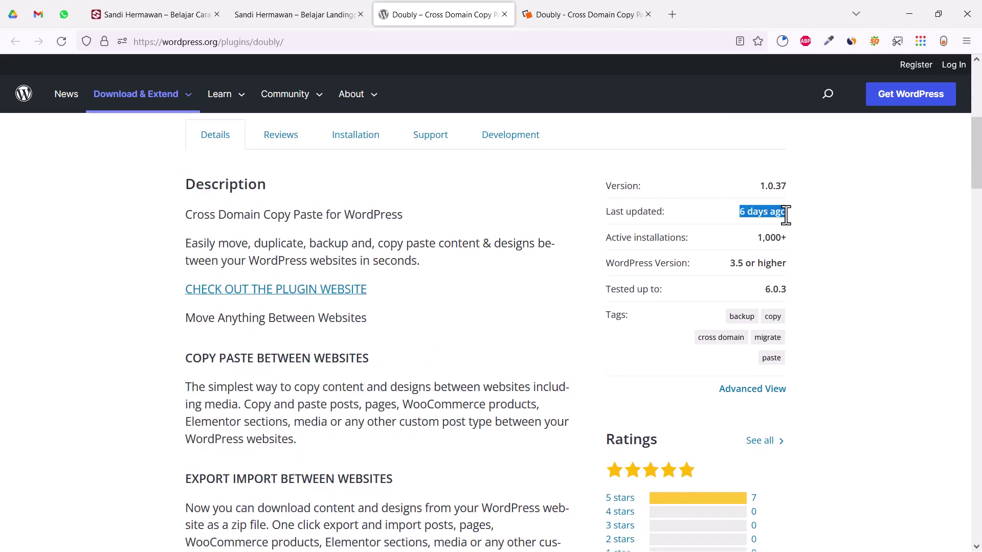
triple_click(773, 240)
Step: Read the Doubly description for its copy-paste and export-import functions and its free and Pro content types
scroll(495, 261, down, 4)
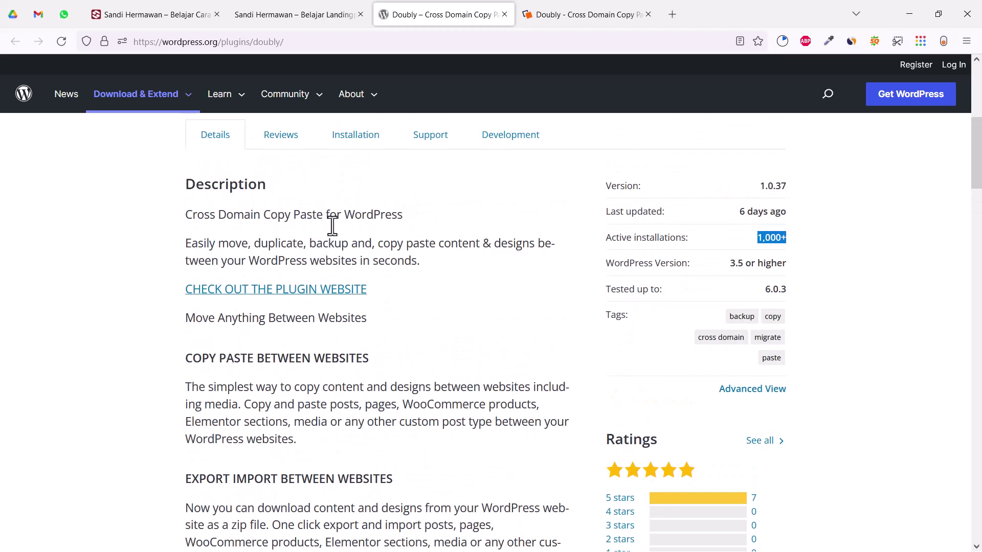
scroll(189, 247, down, 3)
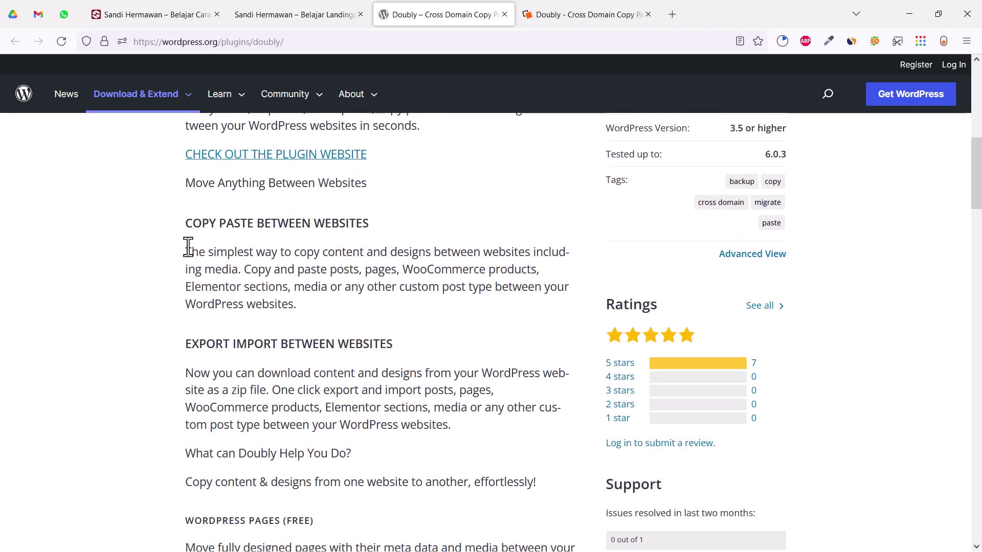
scroll(240, 276, down, 3)
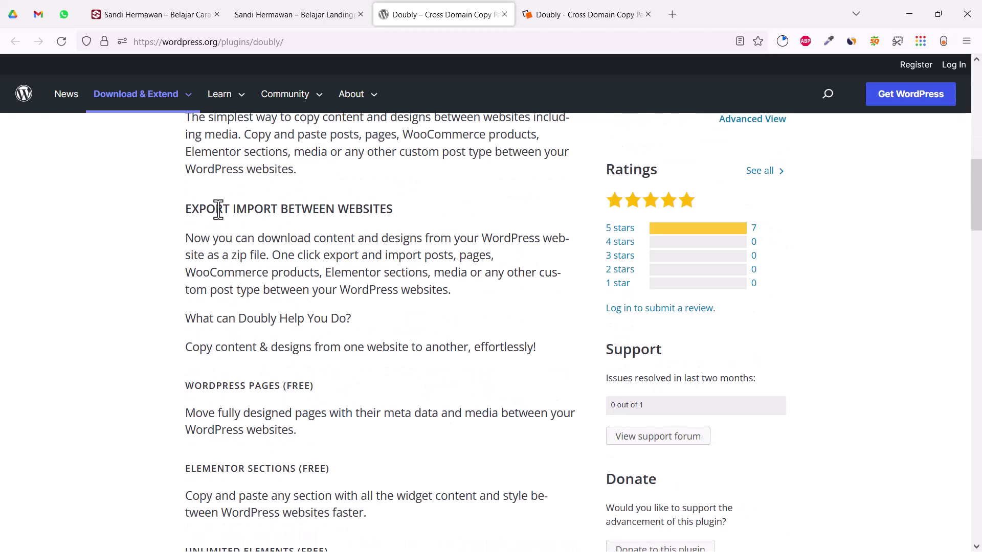
scroll(302, 246, down, 3)
scroll(304, 250, down, 2)
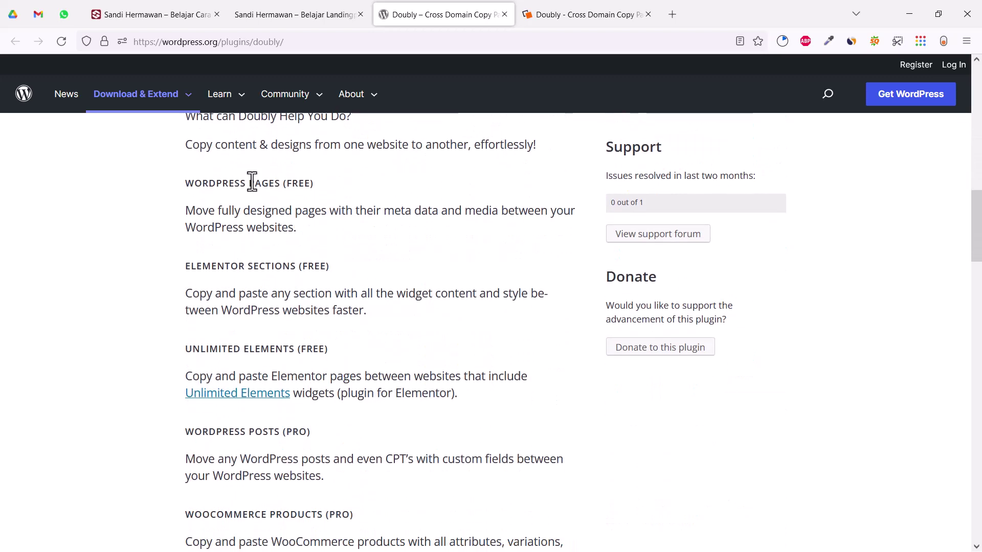
scroll(285, 274, down, 8)
Step: Switch to the doubly.pro website and examine its demo video and the free and Pro features
click(592, 10)
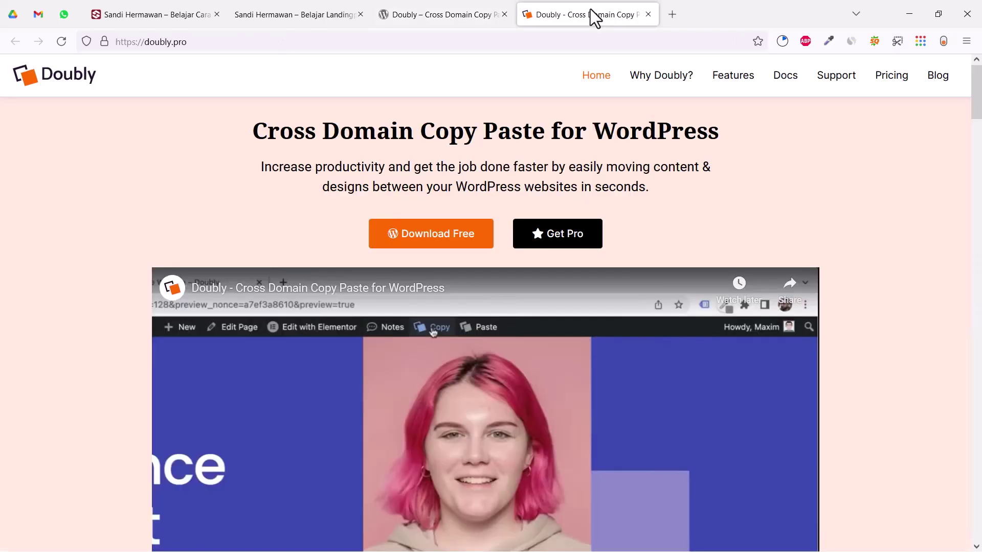
scroll(639, 171, down, 1)
scroll(639, 171, down, 2)
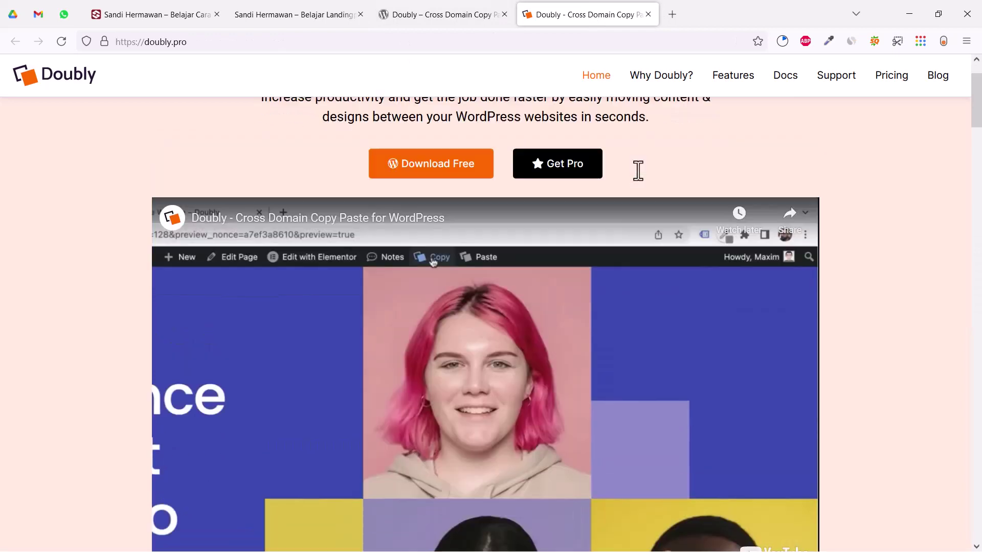
scroll(493, 317, up, 2)
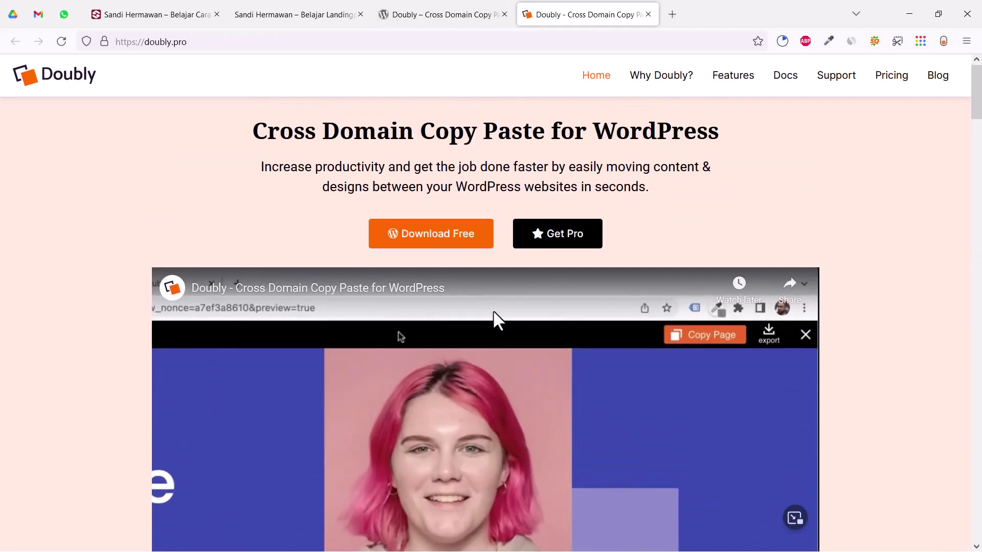
scroll(494, 319, down, 2)
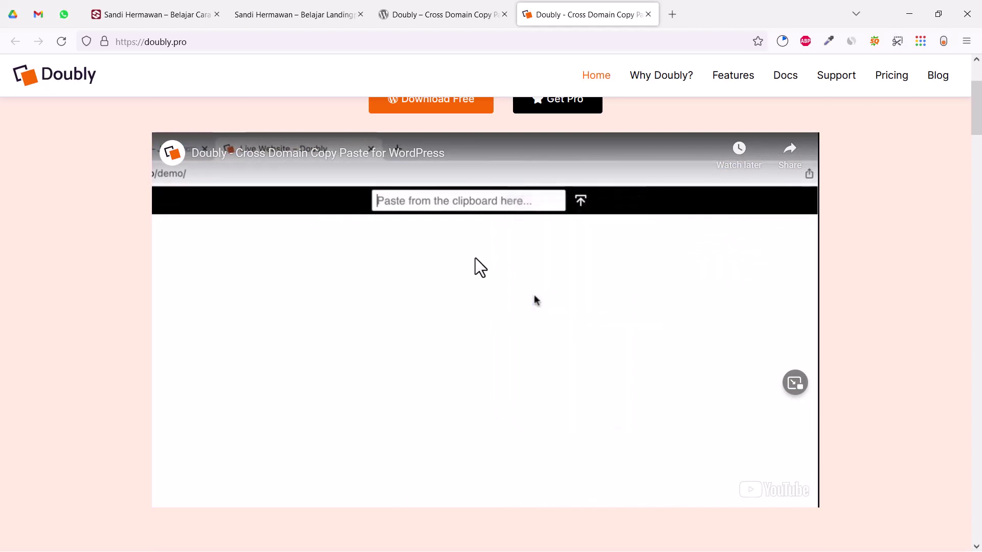
scroll(442, 270, down, 2)
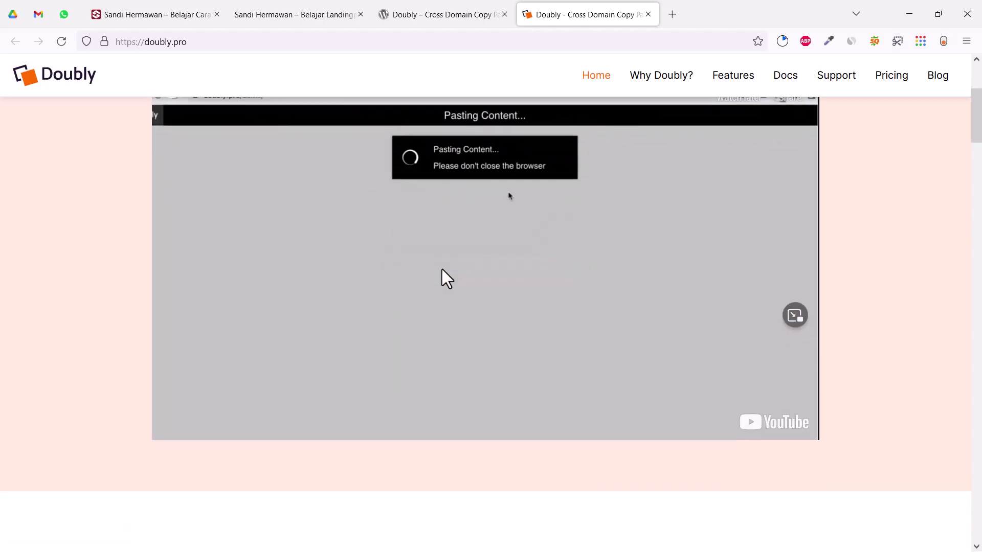
scroll(442, 269, down, 10)
scroll(441, 269, down, 15)
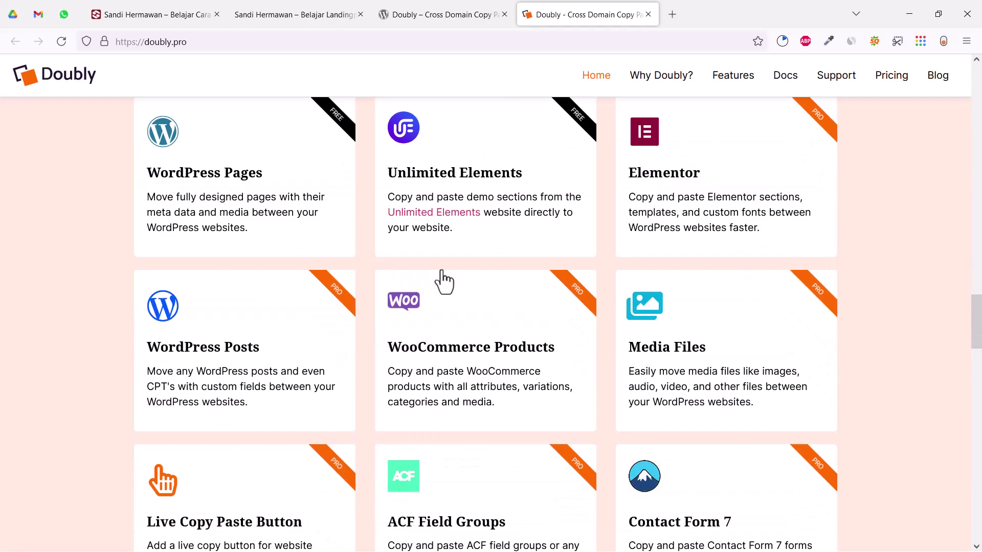
Step: Look through the remaining feature cards and the Frequently Asked Questions on the doubly.pro home page
scroll(443, 282, down, 15)
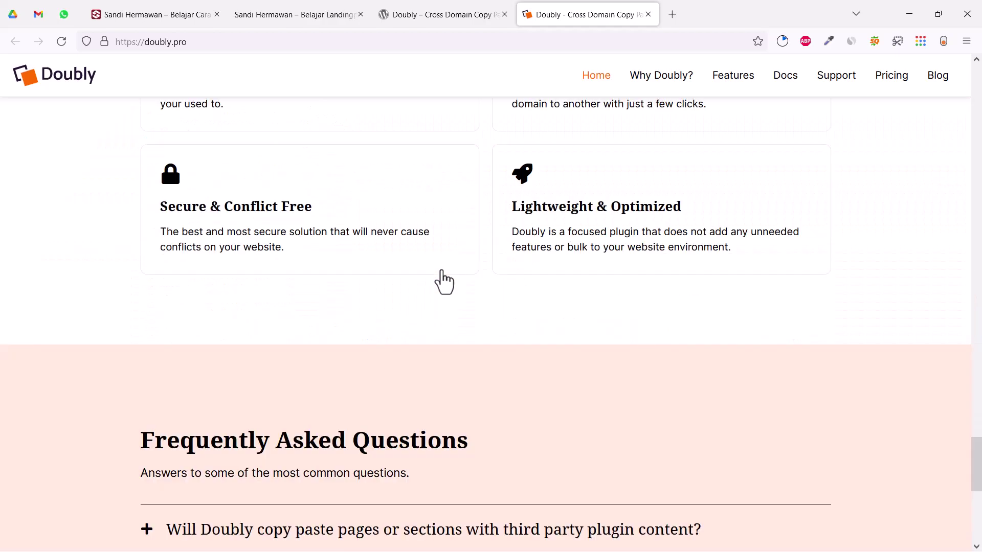
scroll(443, 281, down, 8)
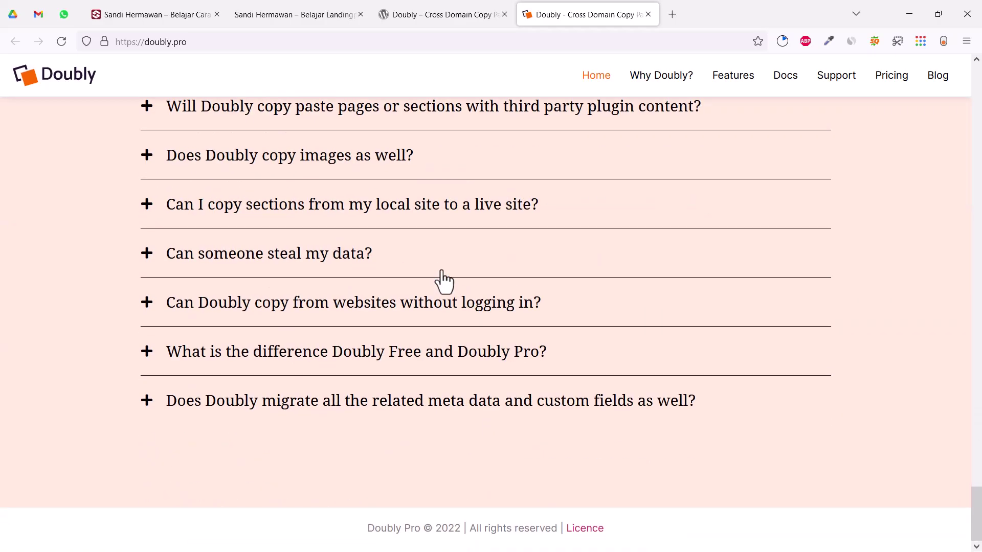
scroll(443, 282, up, 20)
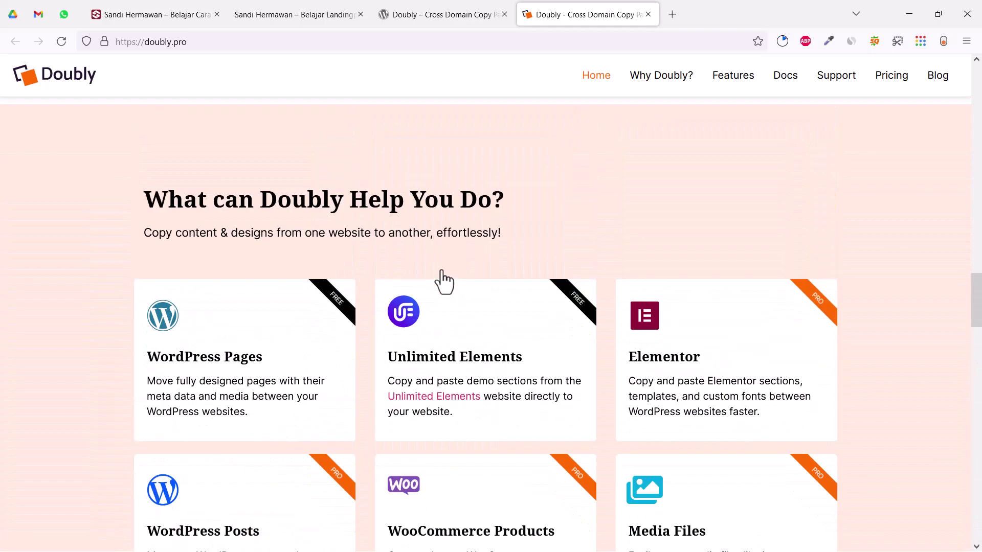
scroll(443, 282, up, 10)
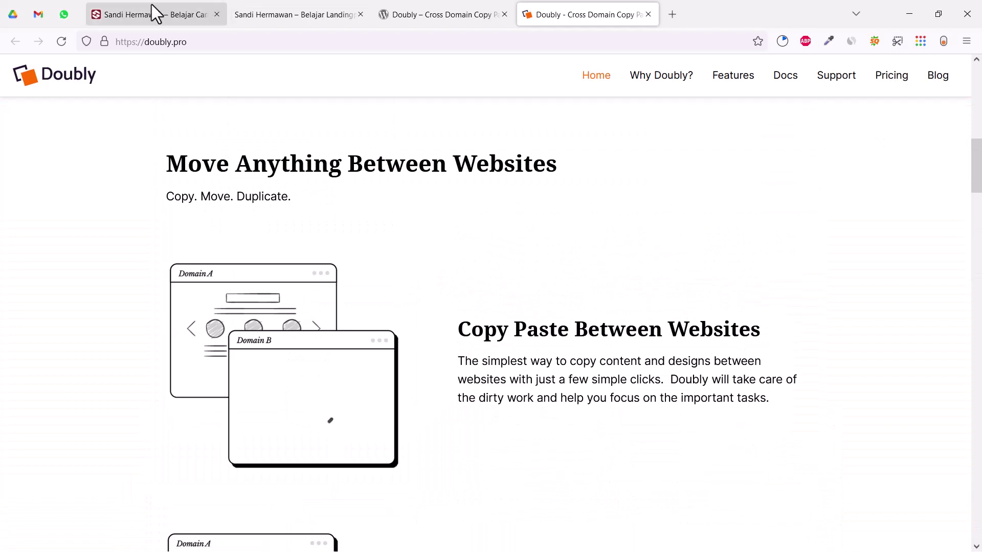
Step: Switch to the lp.sandiwp.site landing page and review its sections as the source content for copying
click(155, 13)
click(274, 14)
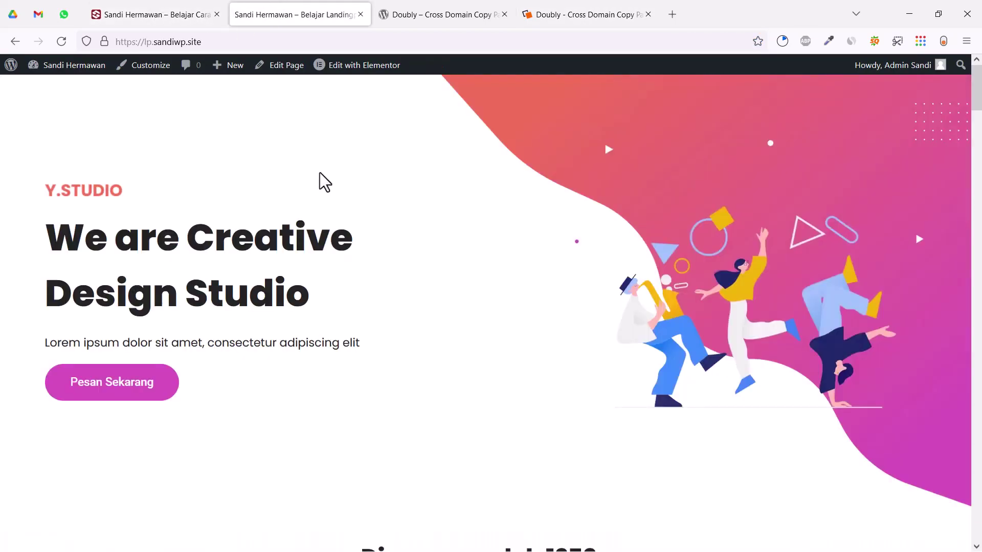
scroll(377, 200, down, 5)
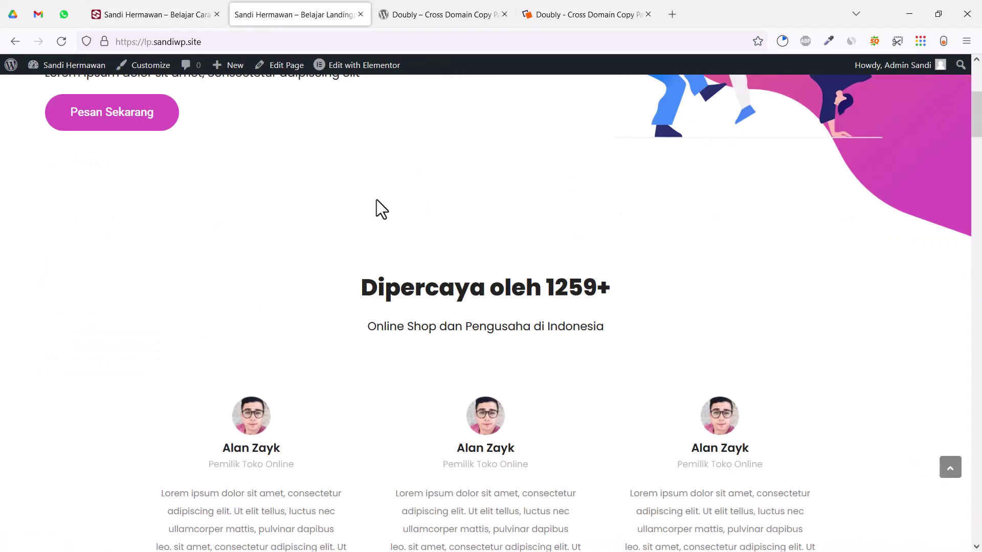
scroll(377, 199, down, 15)
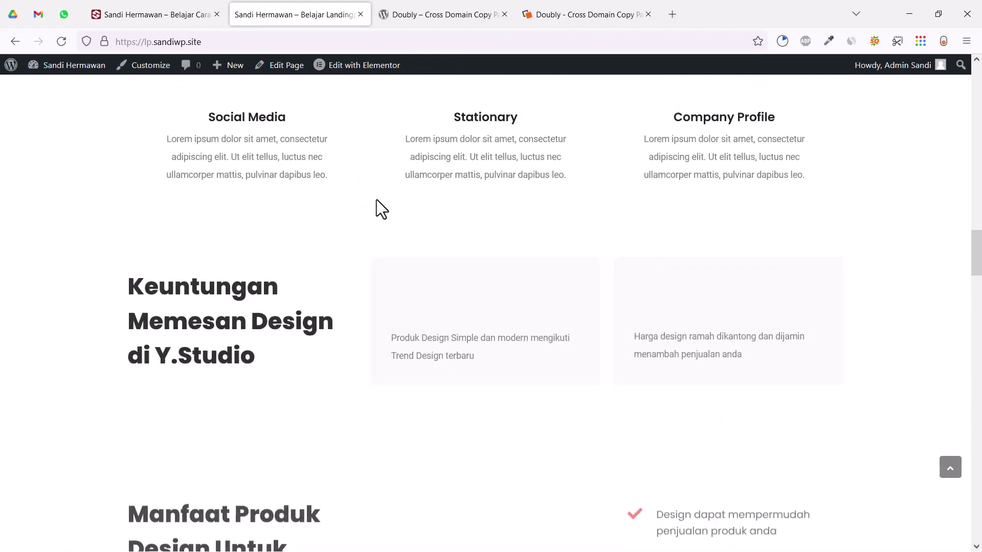
scroll(376, 200, up, 20)
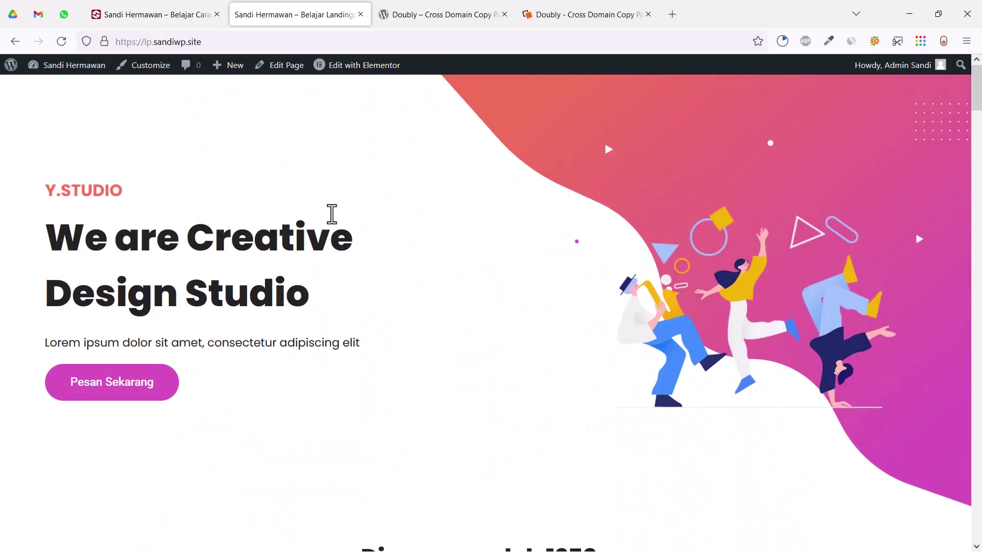
scroll(332, 213, down, 20)
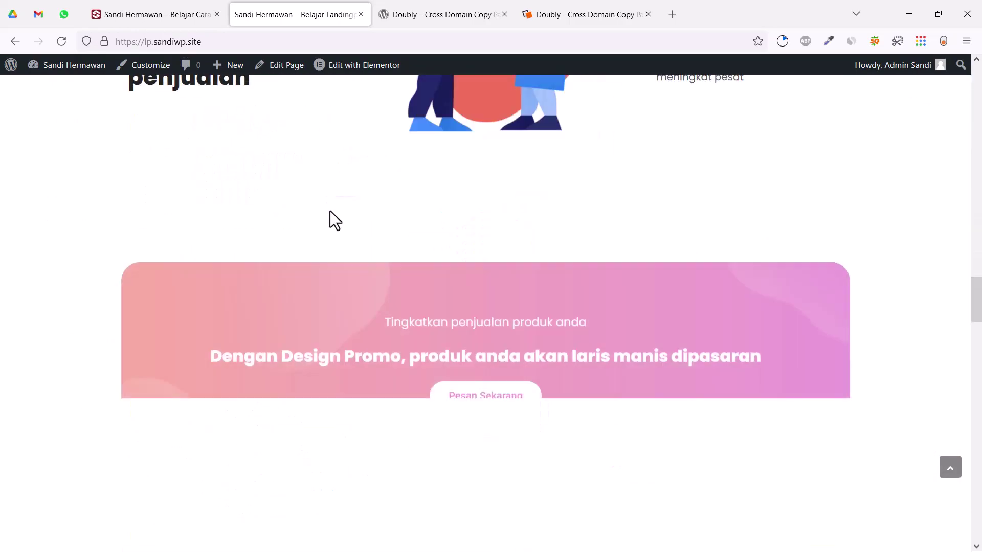
Step: Open the WordPress admin dashboards of both sandiwp.site and lp.sandiwp.site
click(193, 14)
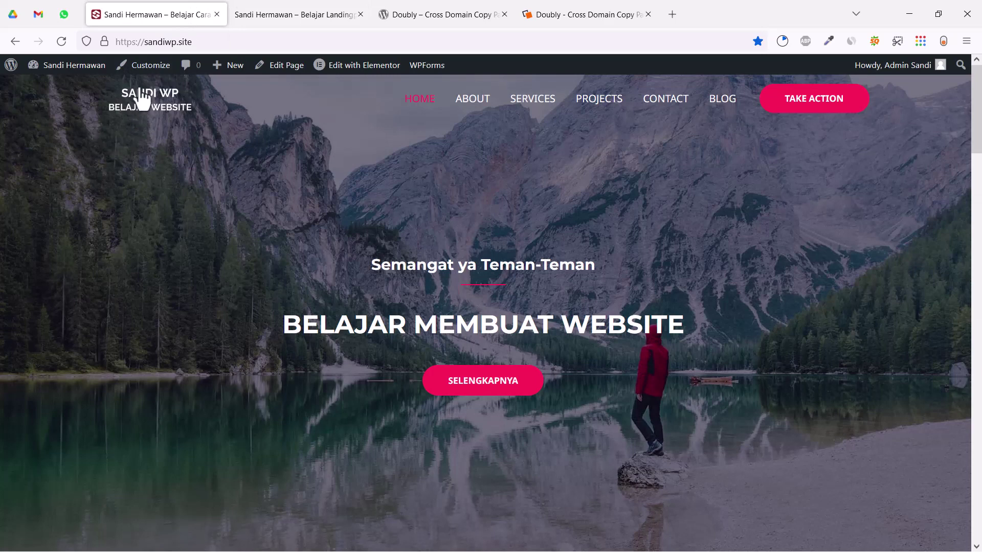
mouse_move(80, 68)
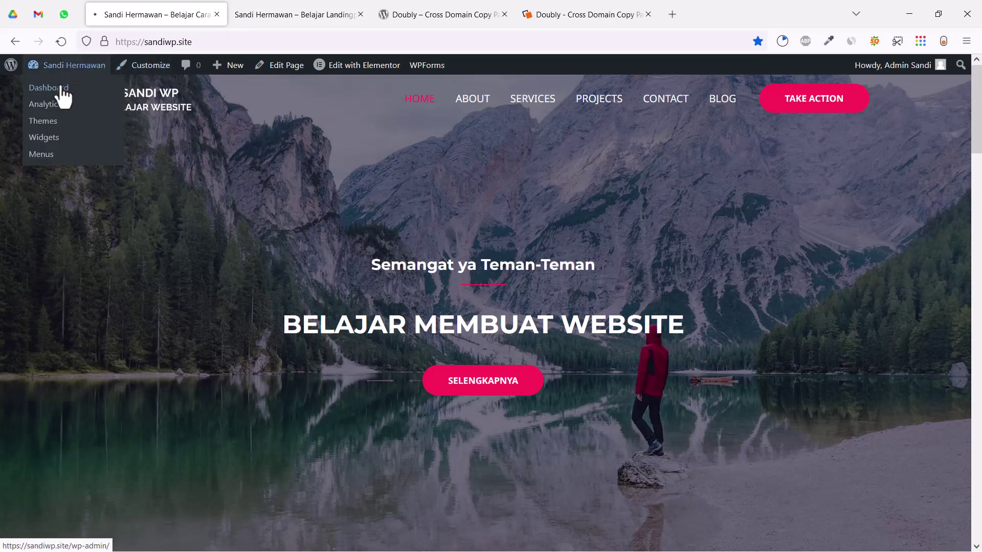
click(276, 20)
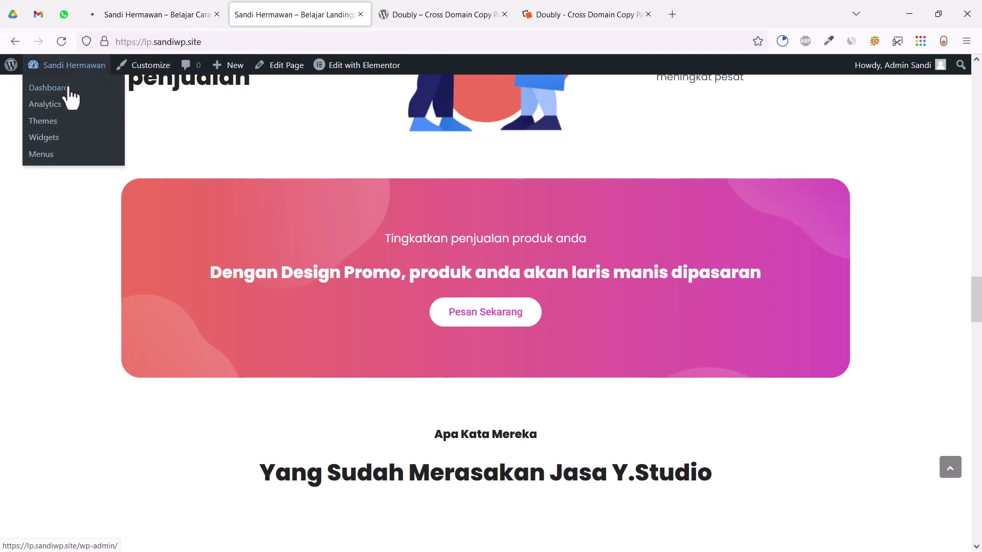
Step: Open the page for adding new plugins on sandiwp.site and on lp.sandiwp.site
click(149, 16)
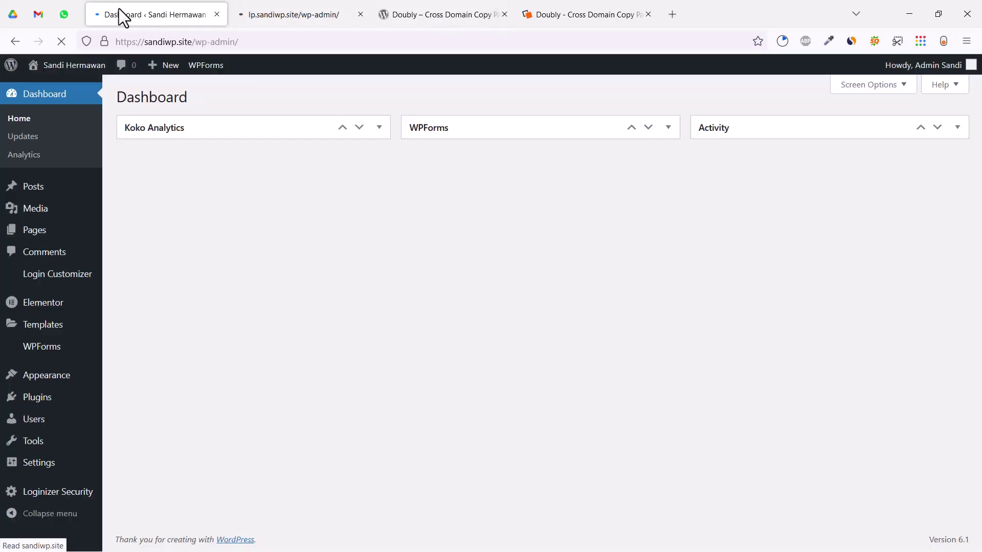
mouse_move(66, 401)
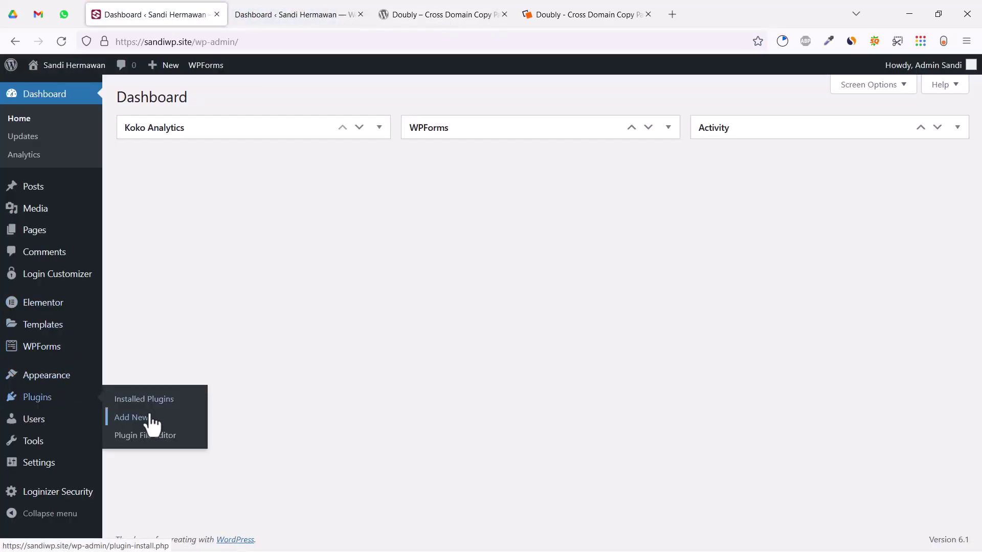
click(123, 416)
click(298, 6)
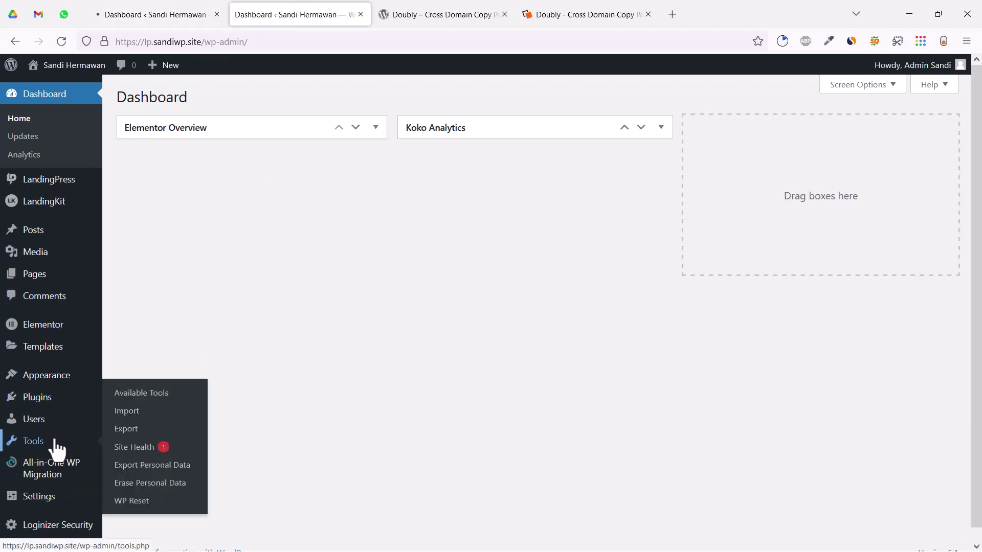
mouse_move(57, 402)
click(143, 424)
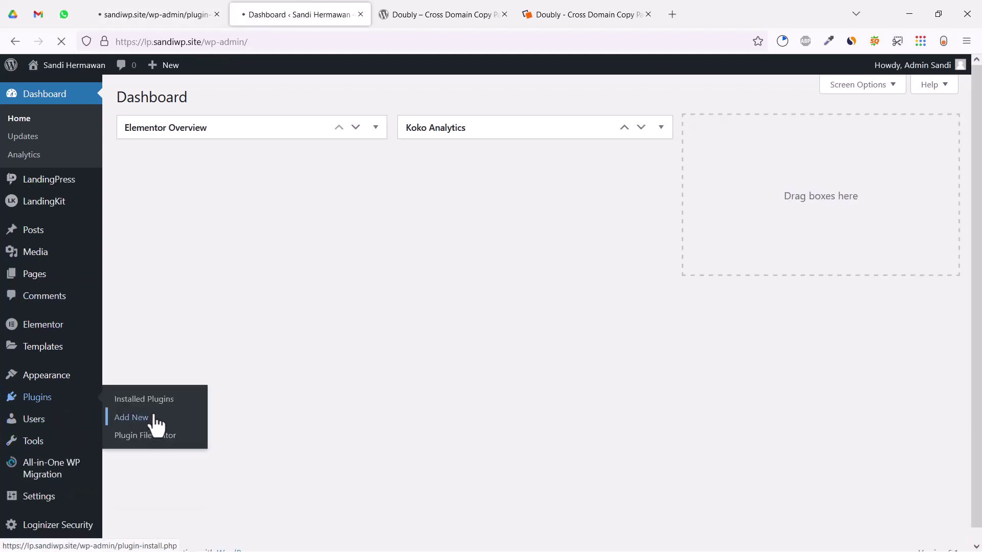
Step: Search the plugin directory for "Doubly" on both sites, pasting the copied name
click(139, 13)
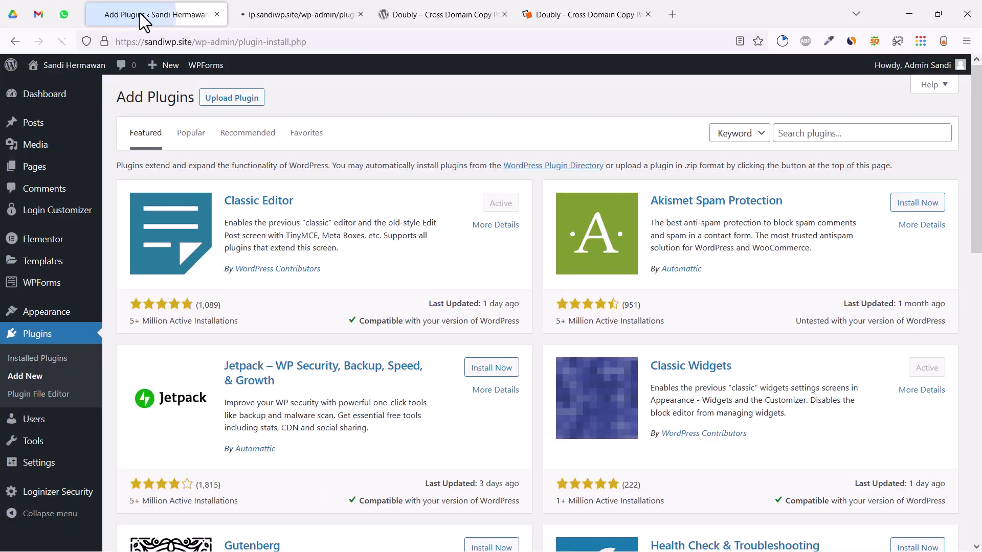
right_click(865, 132)
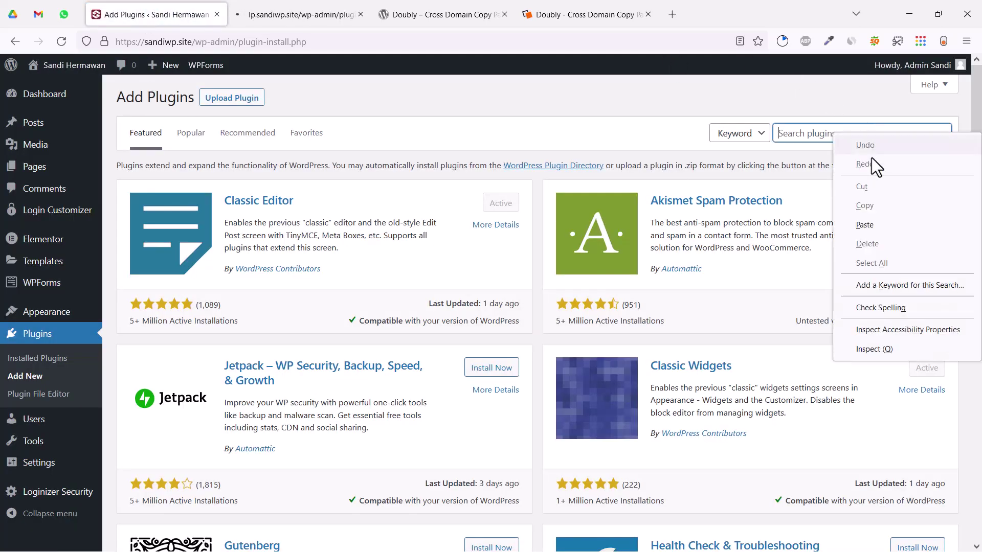
click(876, 223)
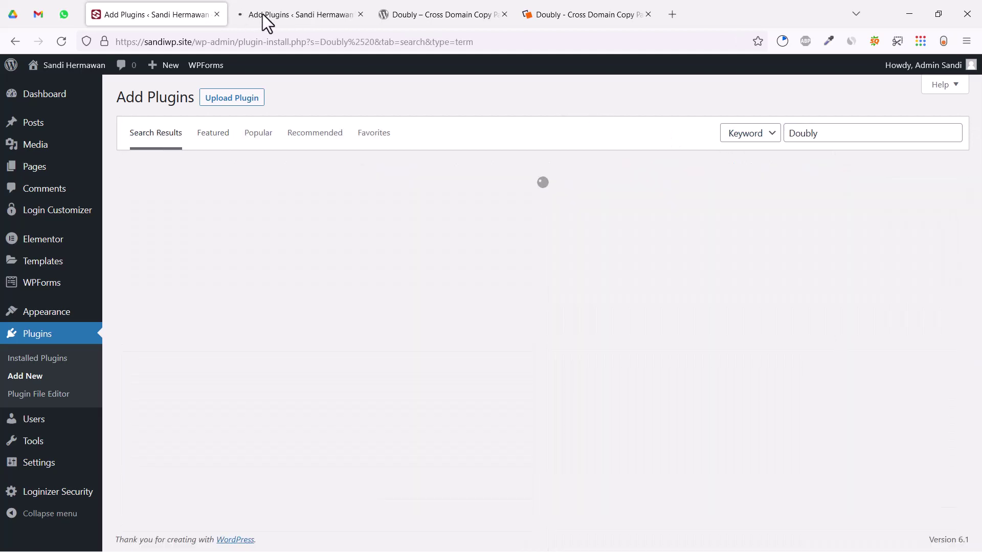
click(283, 13)
right_click(850, 133)
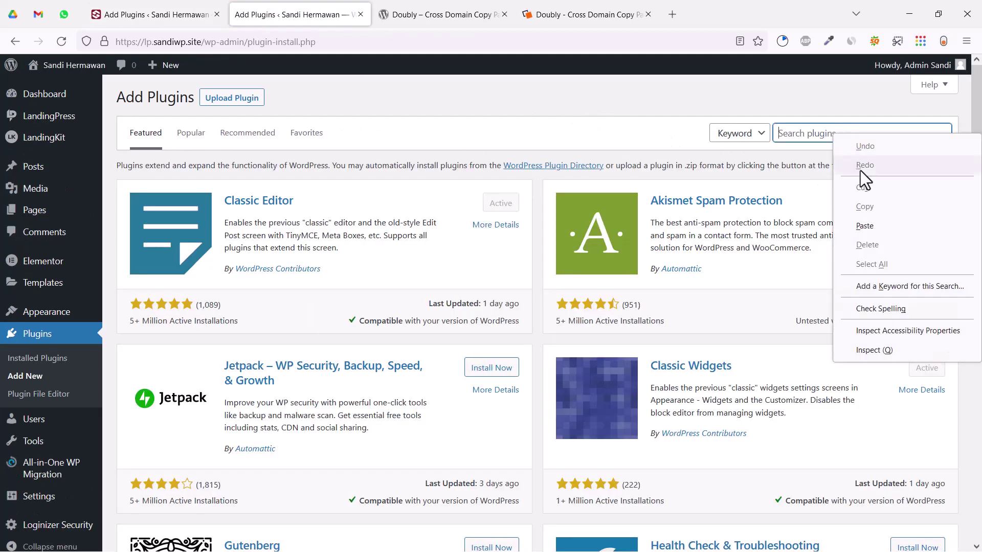
click(872, 223)
Step: Install the Doubly – Cross Domain Copy Paste for WordPress plugin on sandiwp.site and lp.sandiwp.site
click(197, 16)
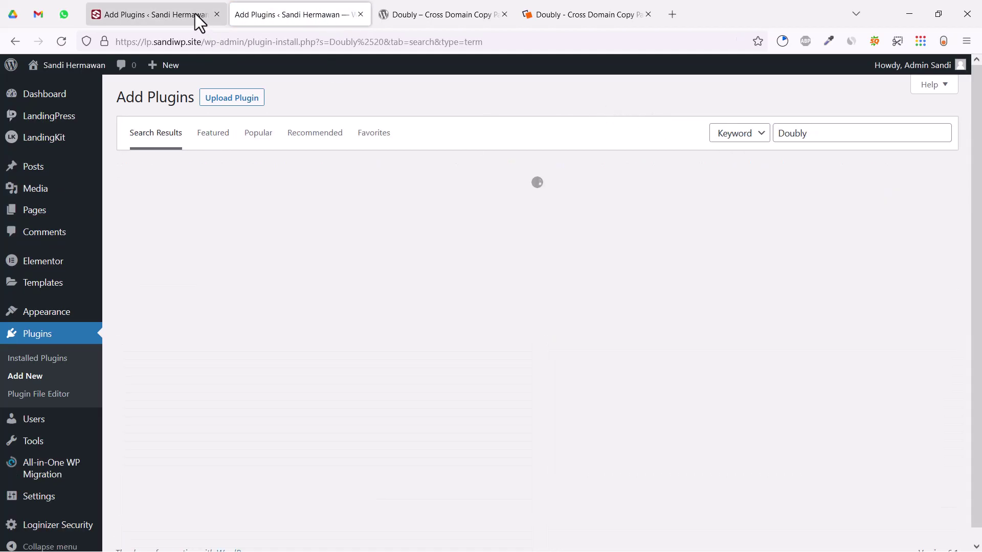
click(489, 205)
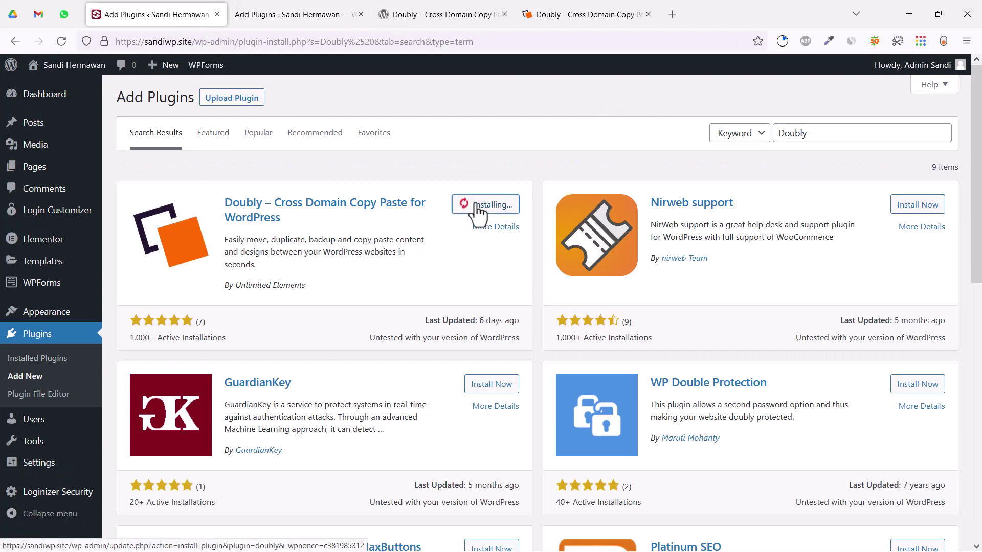
click(279, 15)
click(492, 206)
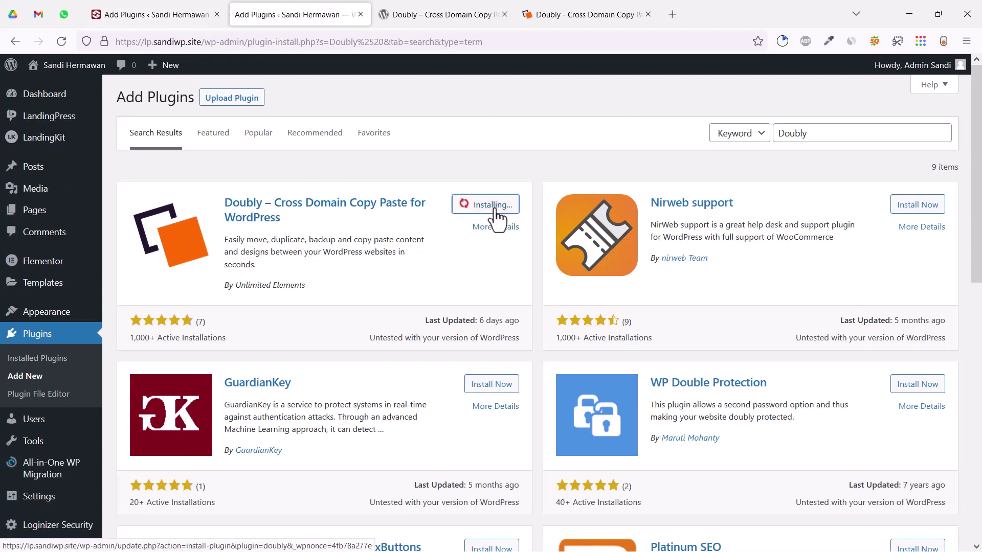
scroll(492, 251, down, 4)
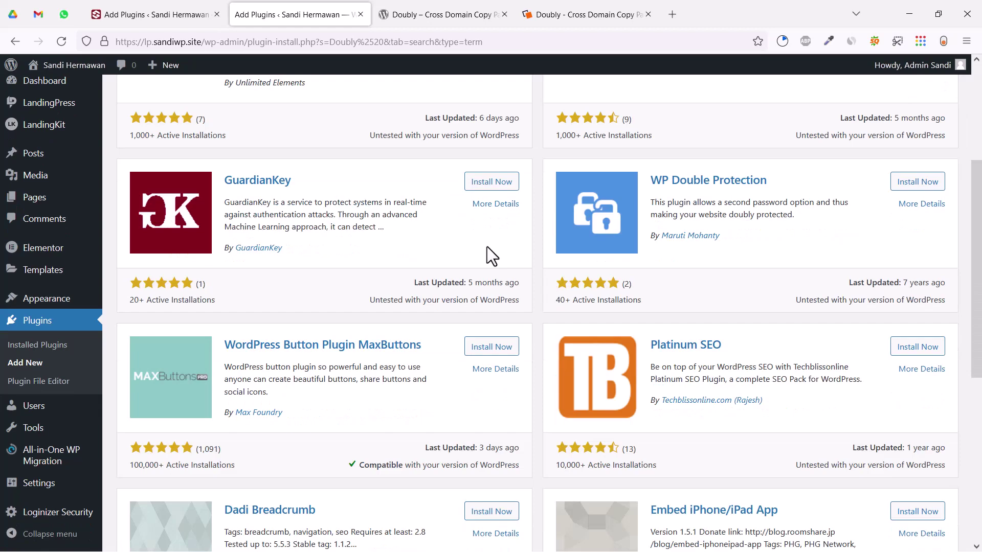
scroll(487, 247, up, 4)
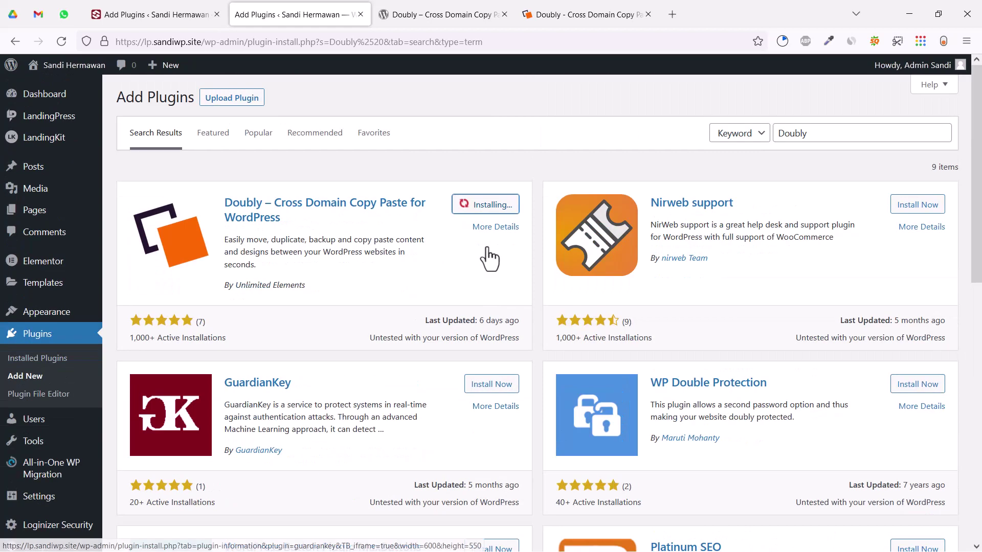
Step: Activate Doubly on both sites and skip its update and diagnostic-tracking opt-in
click(161, 12)
click(506, 207)
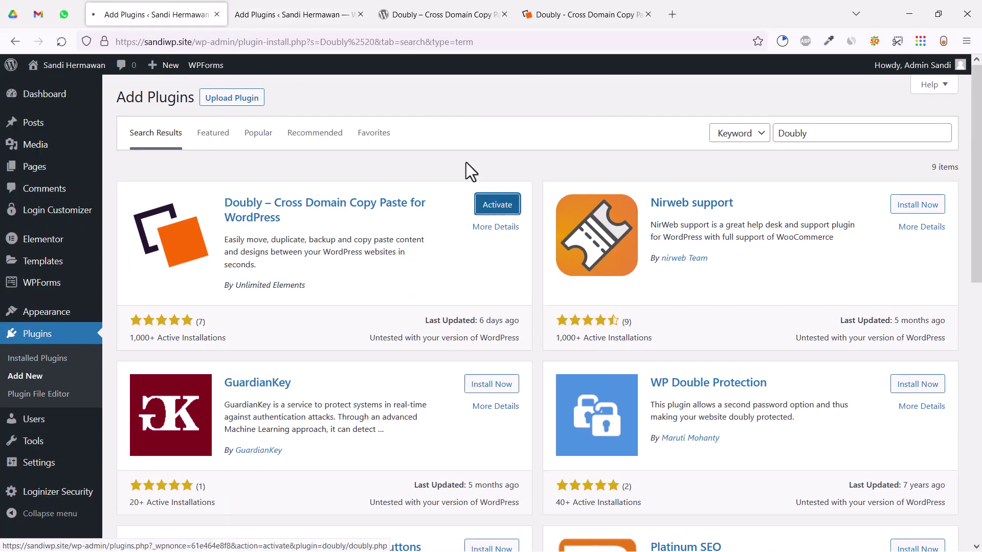
click(284, 14)
click(492, 205)
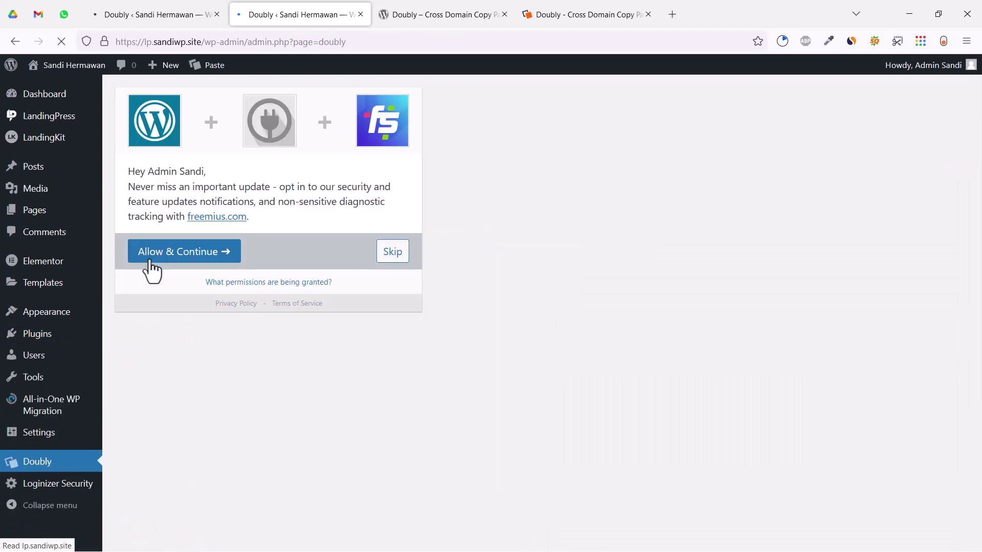
click(391, 254)
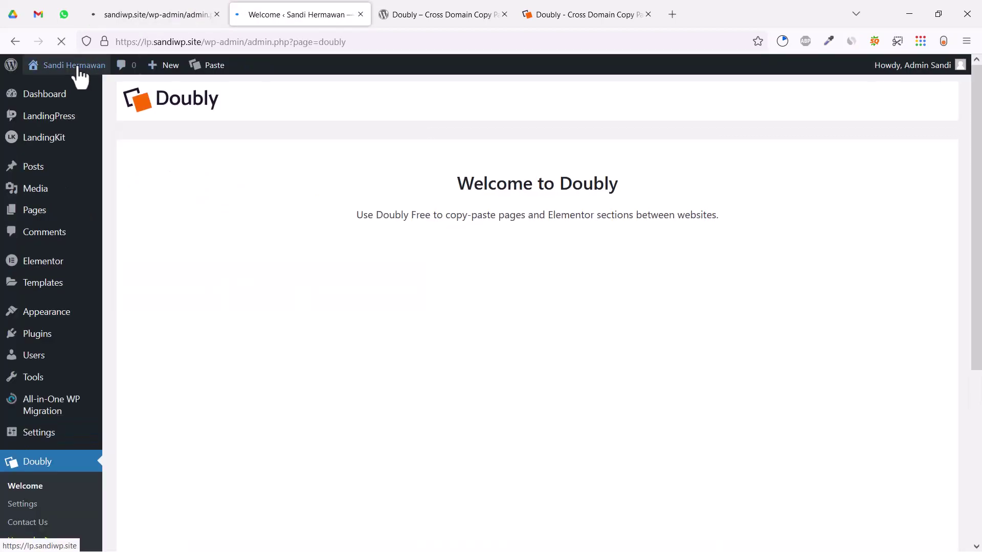
Step: Visit the lp.sandiwp.site front page and copy the whole page with Doubly
mouse_move(58, 93)
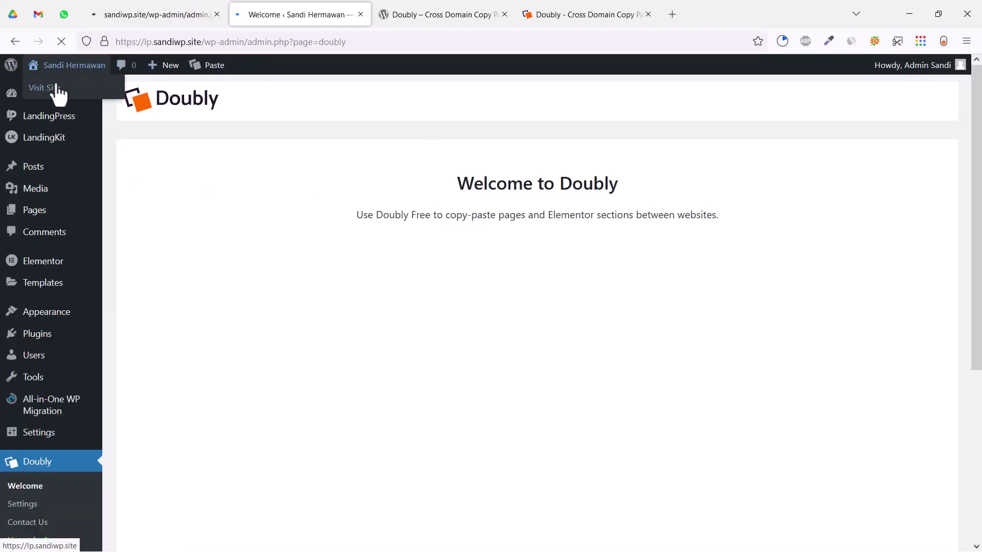
click(57, 93)
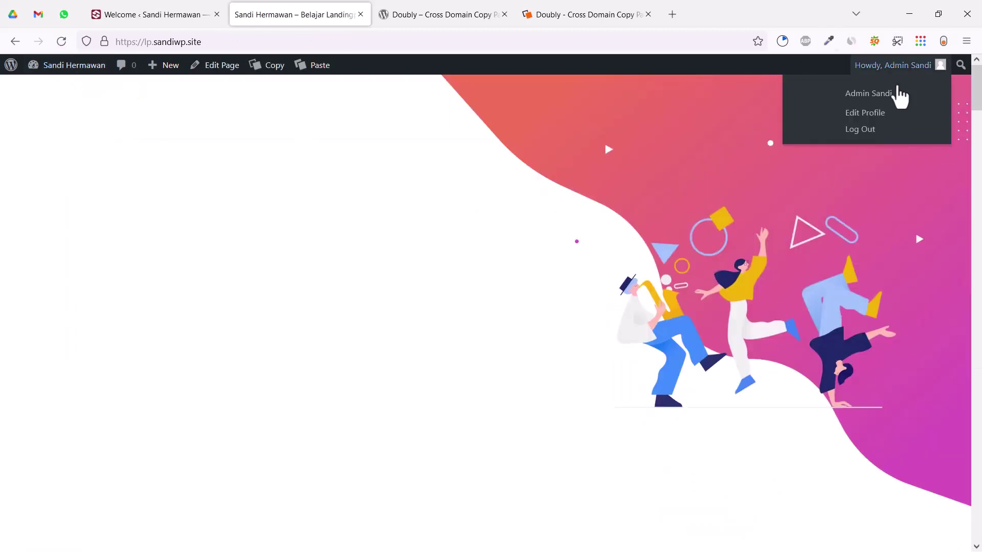
scroll(634, 298, down, 10)
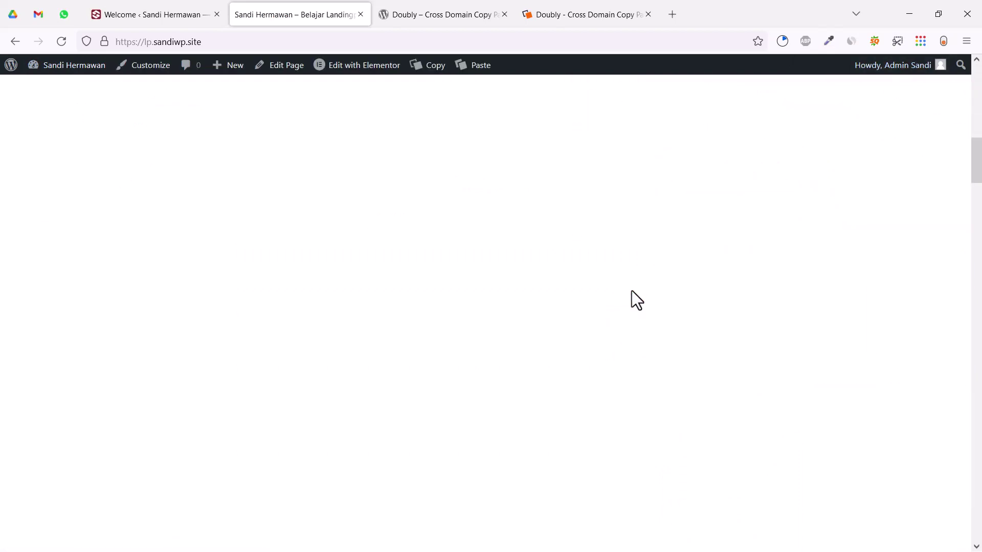
scroll(631, 291, up, 10)
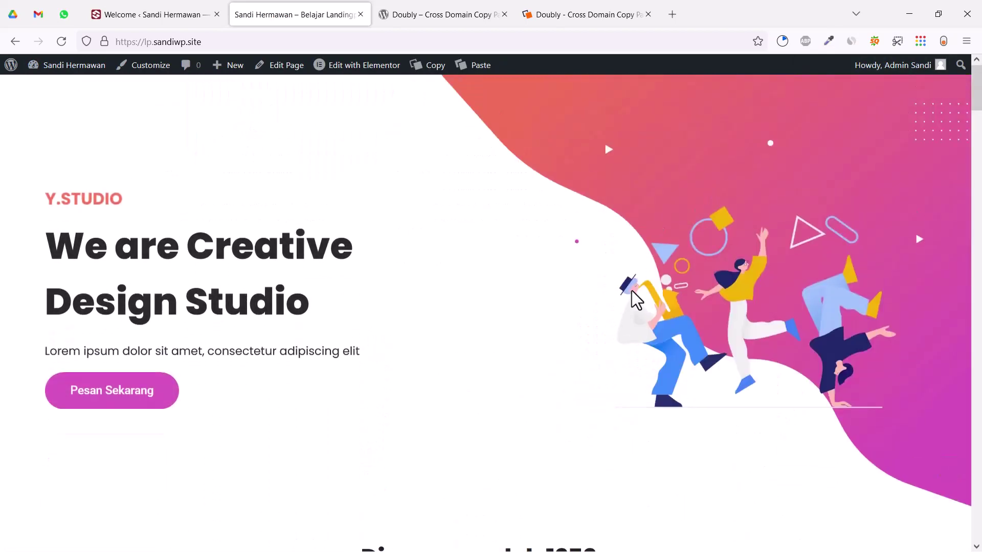
click(420, 76)
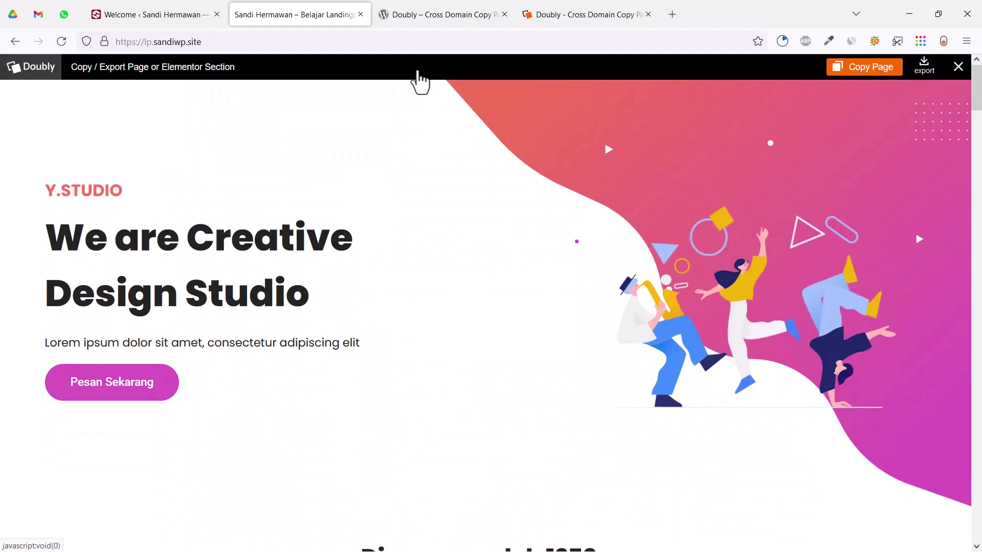
click(869, 68)
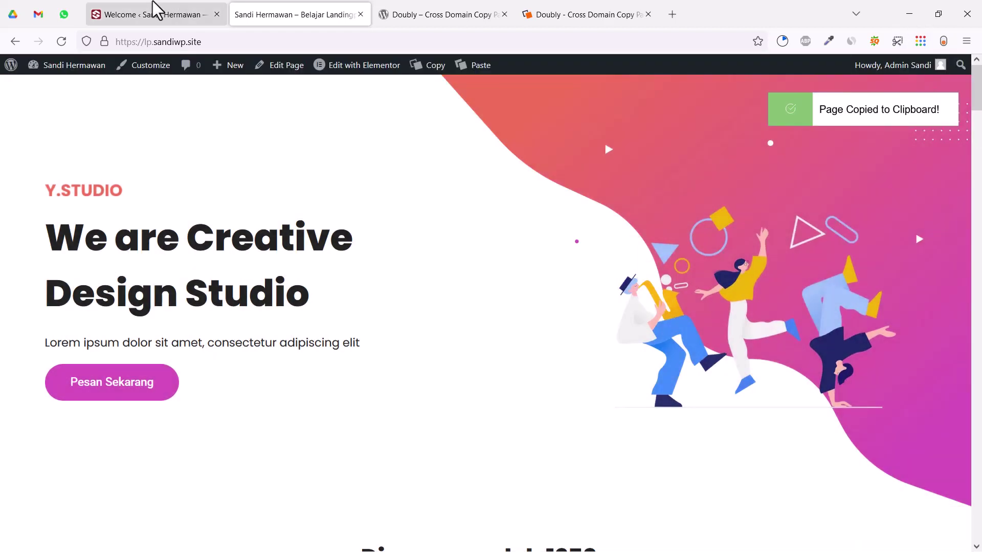
Step: Visit the sandiwp.site front page and paste the copied landing page there with Doubly
click(156, 11)
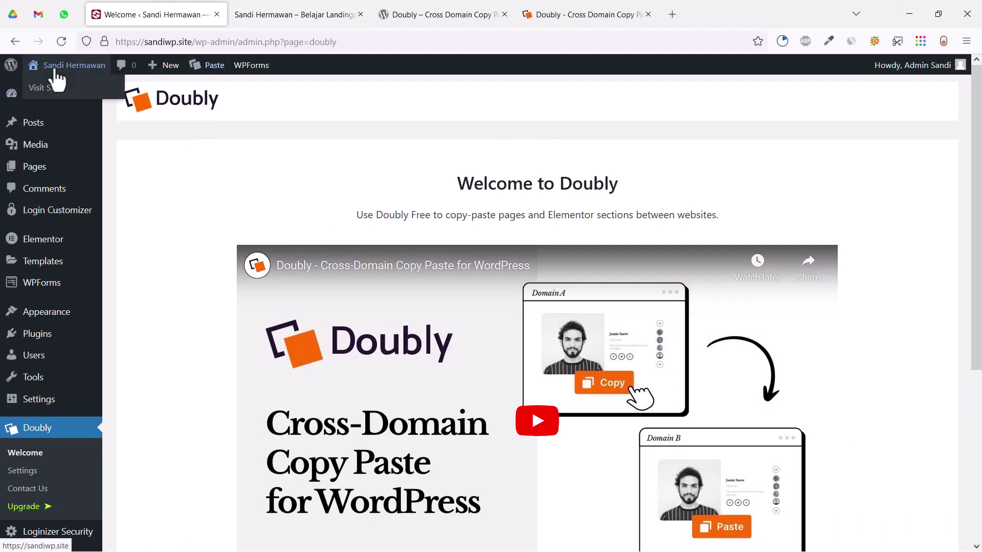
mouse_move(48, 88)
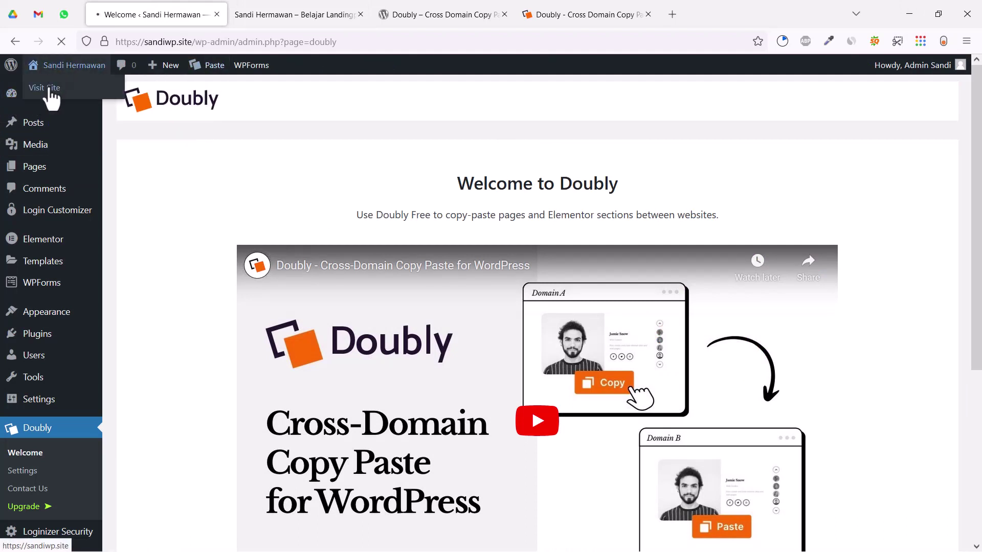
click(47, 88)
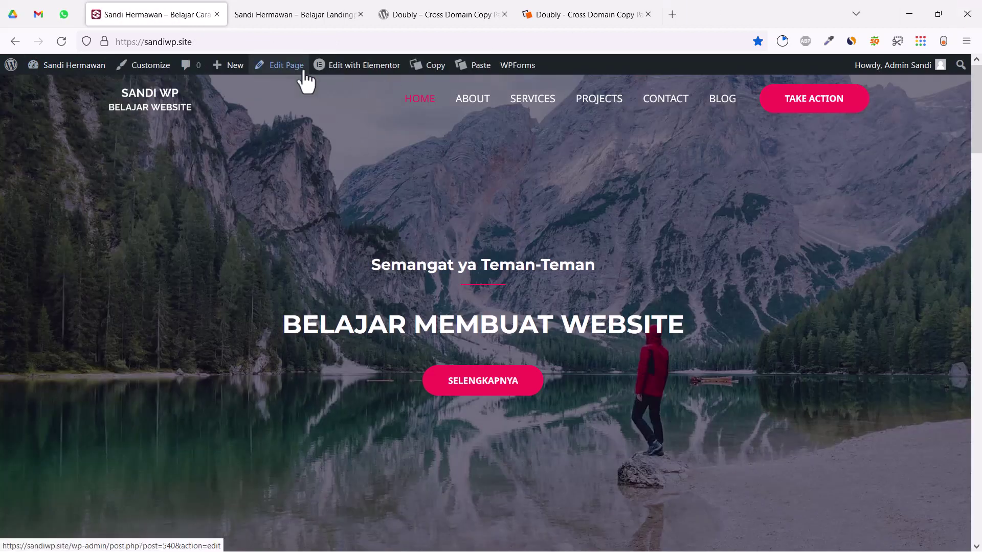
click(481, 69)
right_click(475, 67)
click(507, 159)
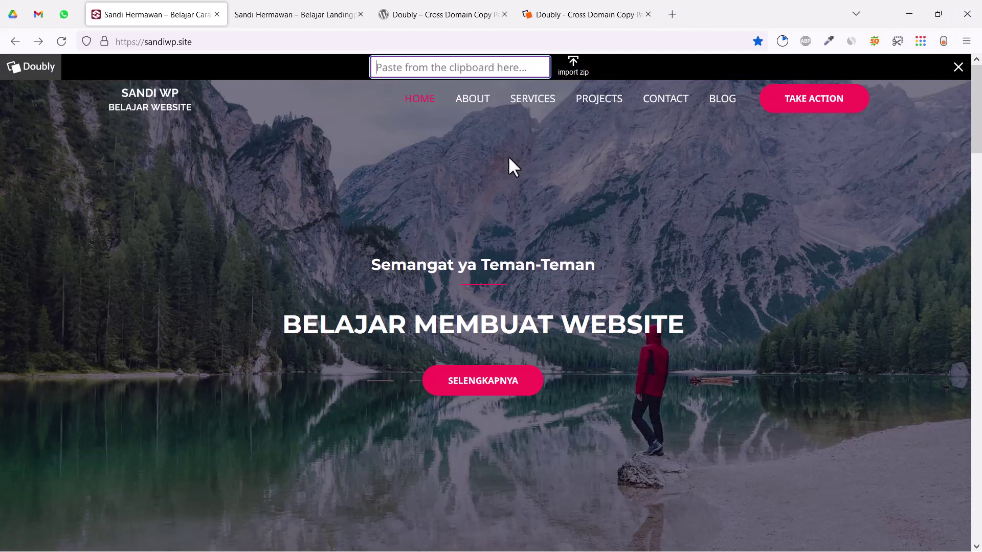
click(494, 182)
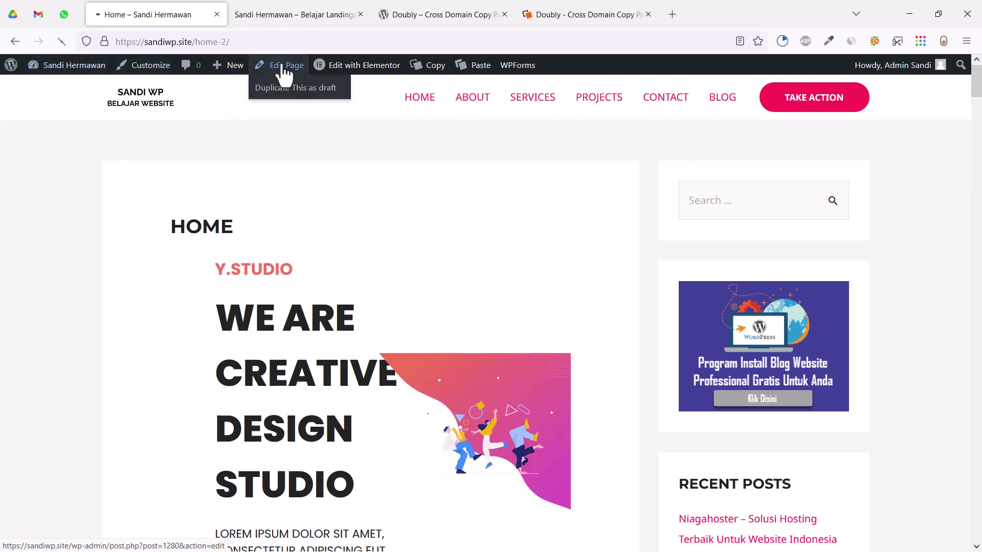
Step: Edit the pasted Home page, set its template to Elementor Canvas and update it
click(282, 65)
scroll(299, 248, down, 10)
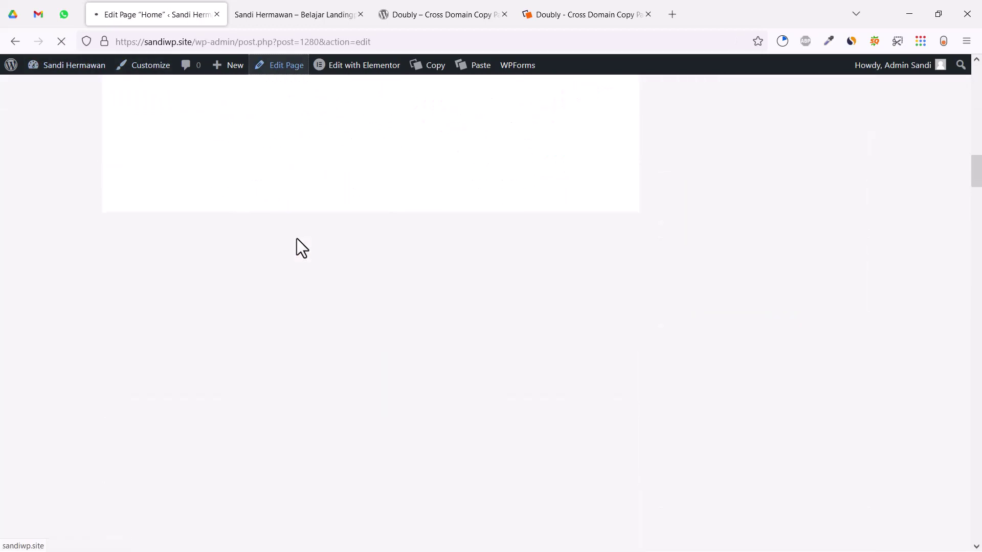
scroll(296, 238, up, 10)
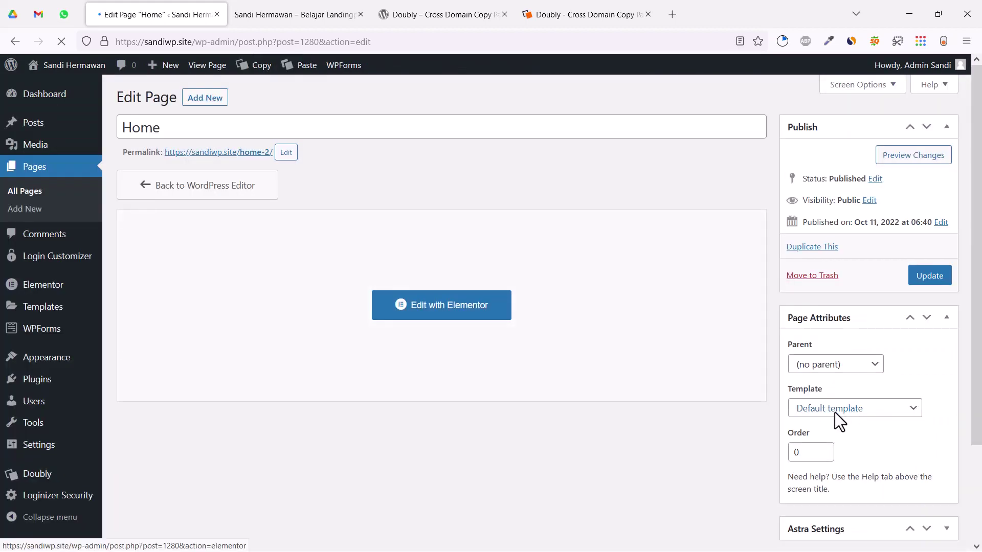
click(835, 414)
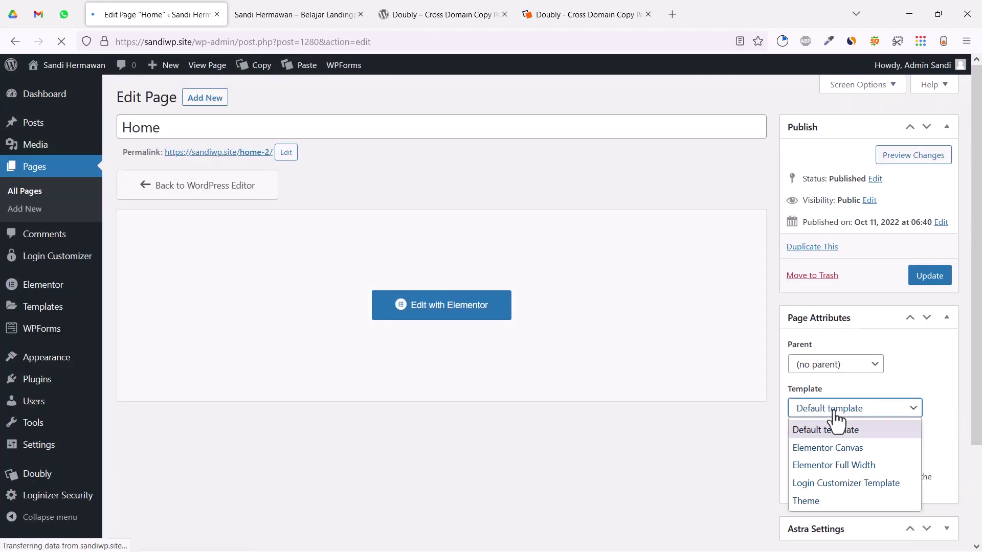
click(830, 446)
click(931, 279)
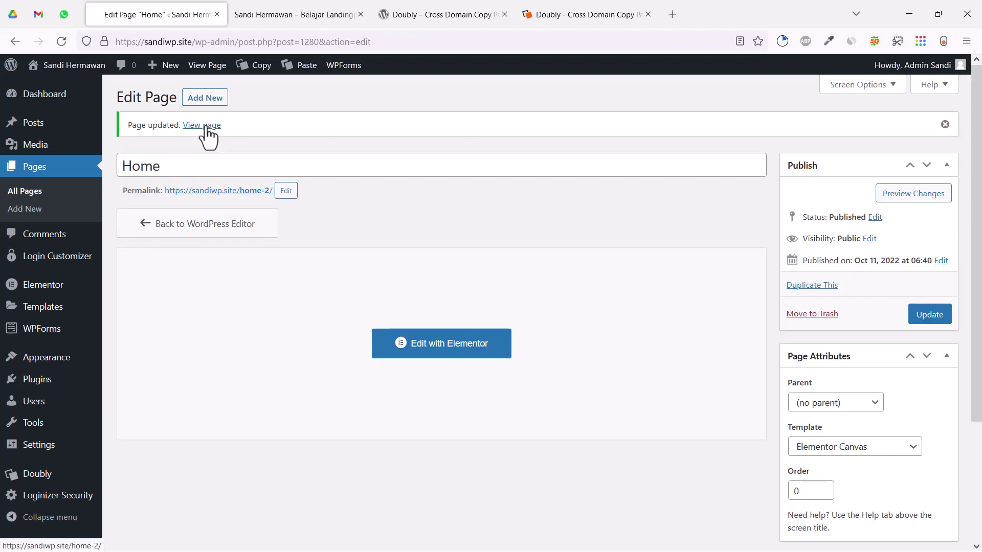
Step: View the updated home-2 page on sandiwp.site and review its sections down to the footer
click(205, 129)
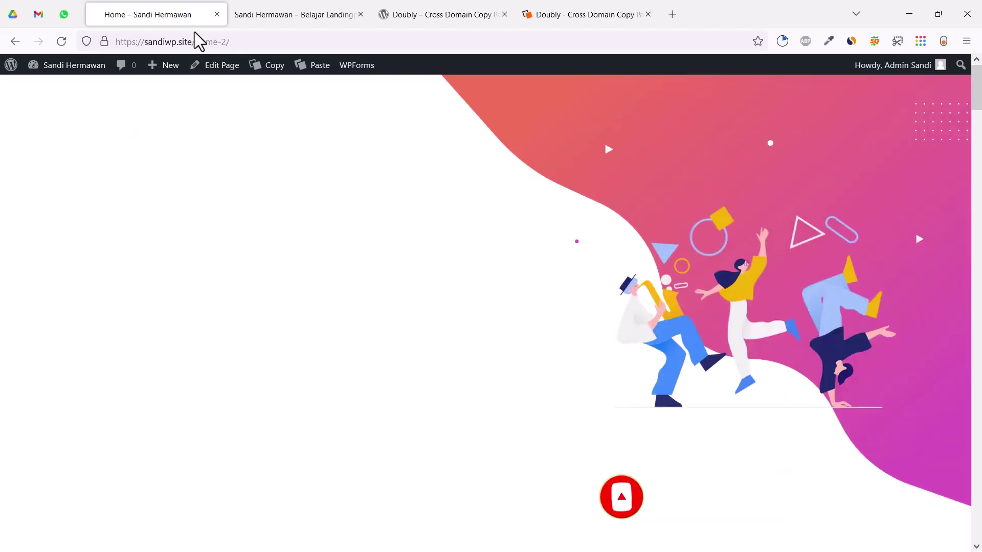
click(192, 39)
click(310, 186)
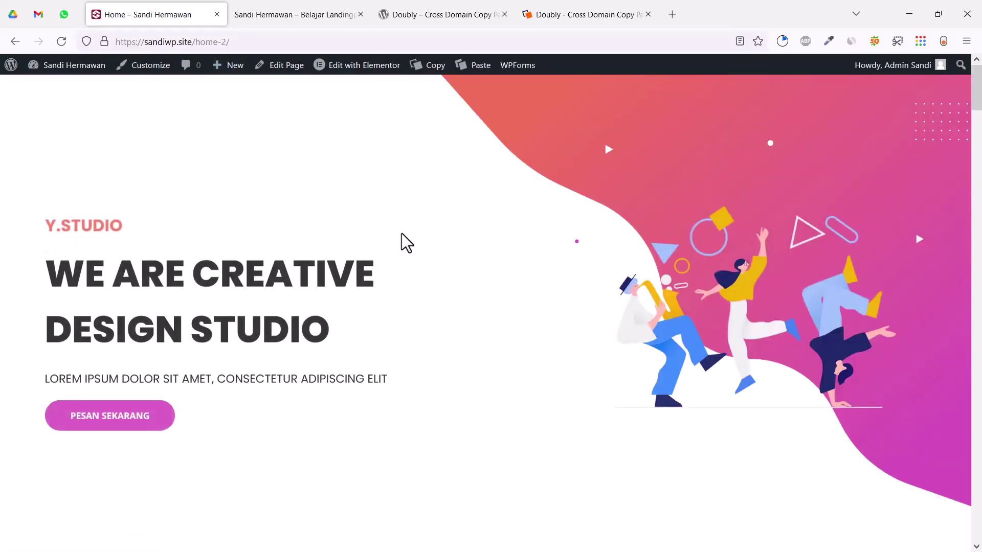
scroll(401, 235, down, 10)
scroll(401, 234, down, 20)
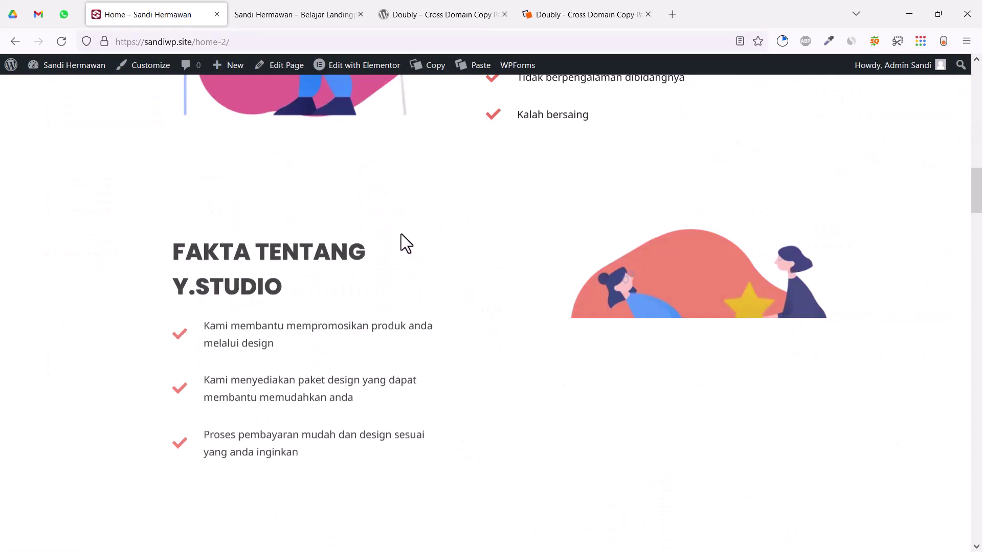
scroll(400, 234, down, 20)
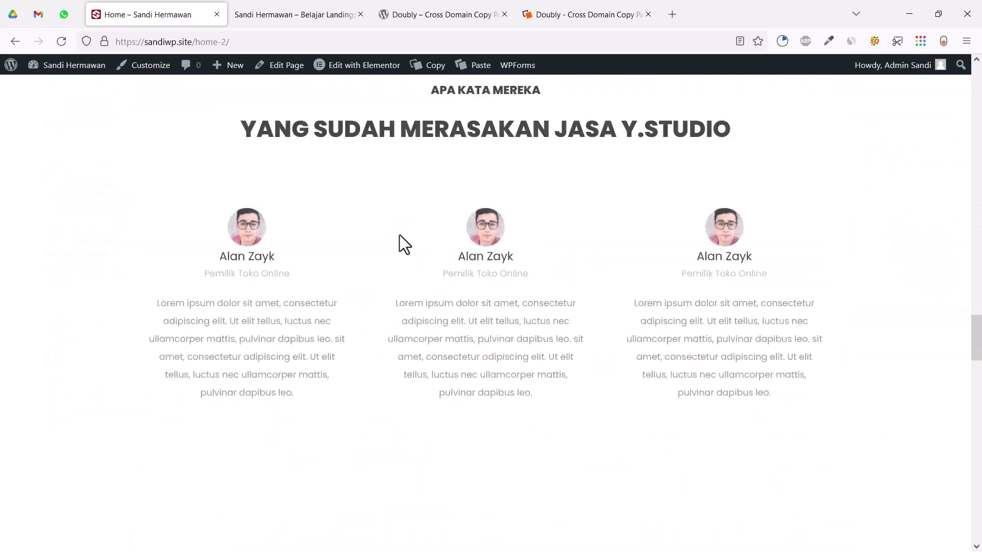
scroll(400, 235, down, 20)
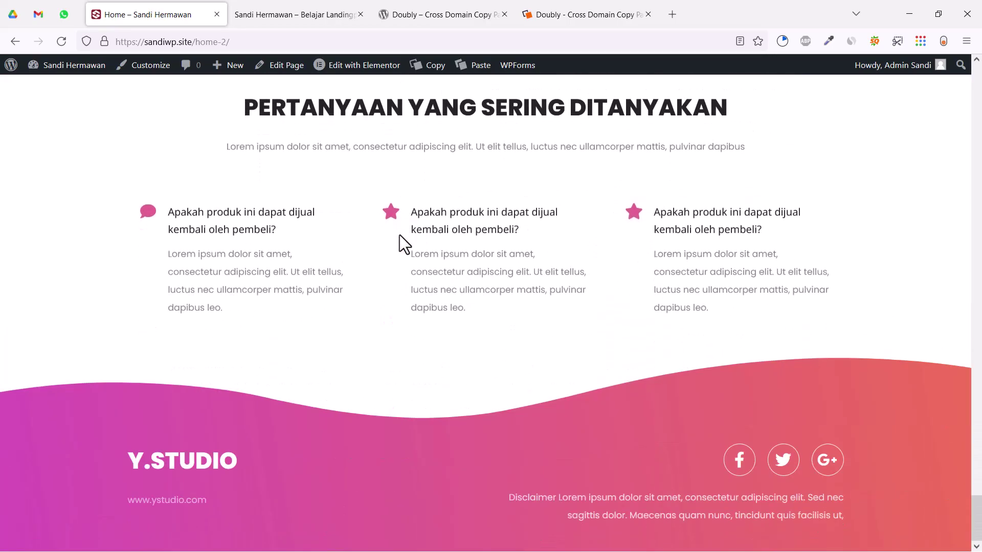
Step: Compare the original landing page on lp.sandiwp.site with the pasted copy on sandiwp.site, section by section
click(294, 12)
scroll(395, 264, down, 7)
scroll(395, 263, down, 15)
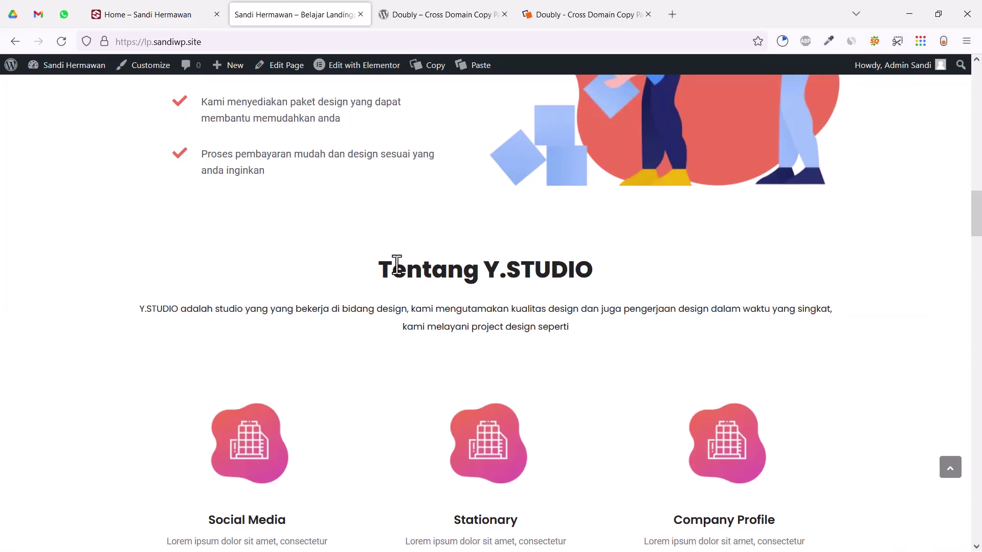
scroll(400, 274, down, 15)
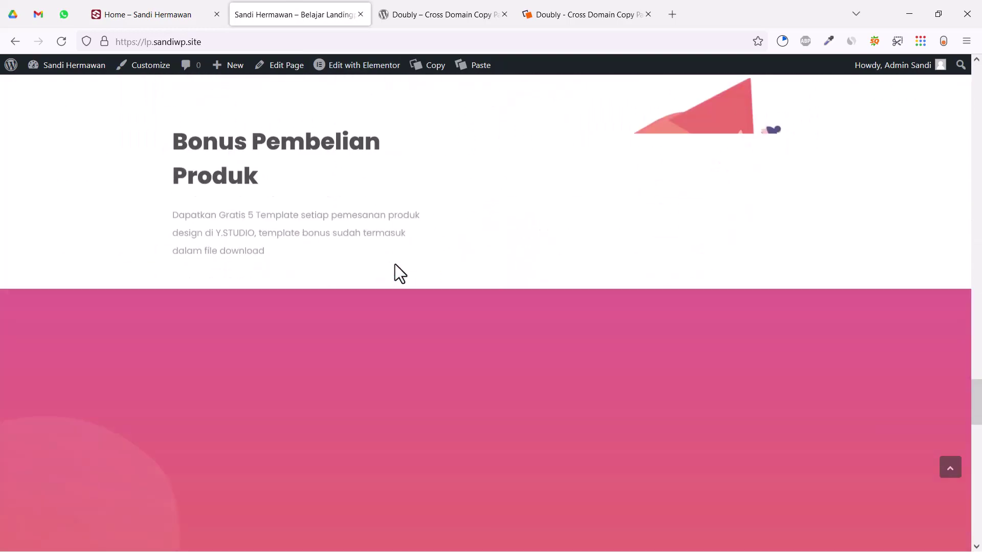
scroll(395, 265, down, 5)
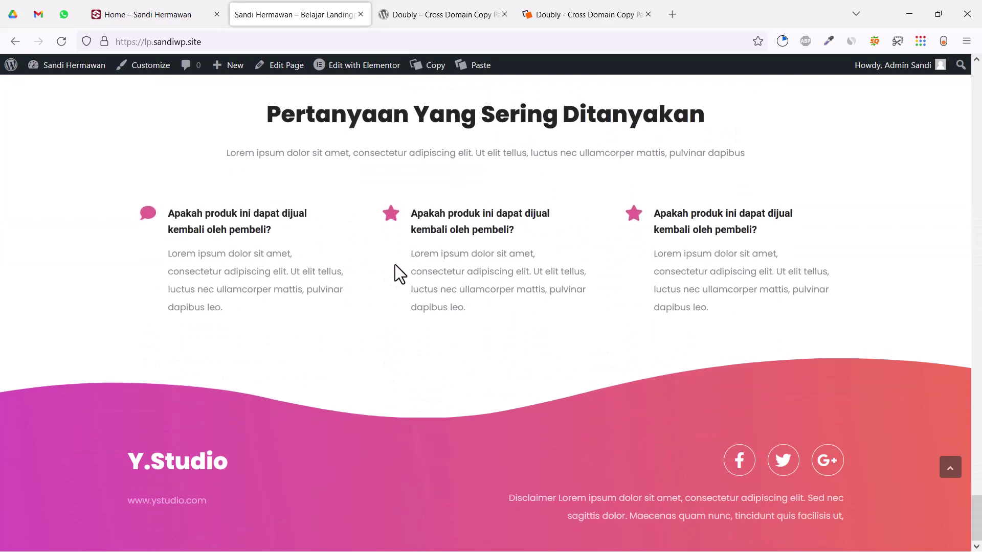
scroll(395, 265, up, 10)
click(155, 10)
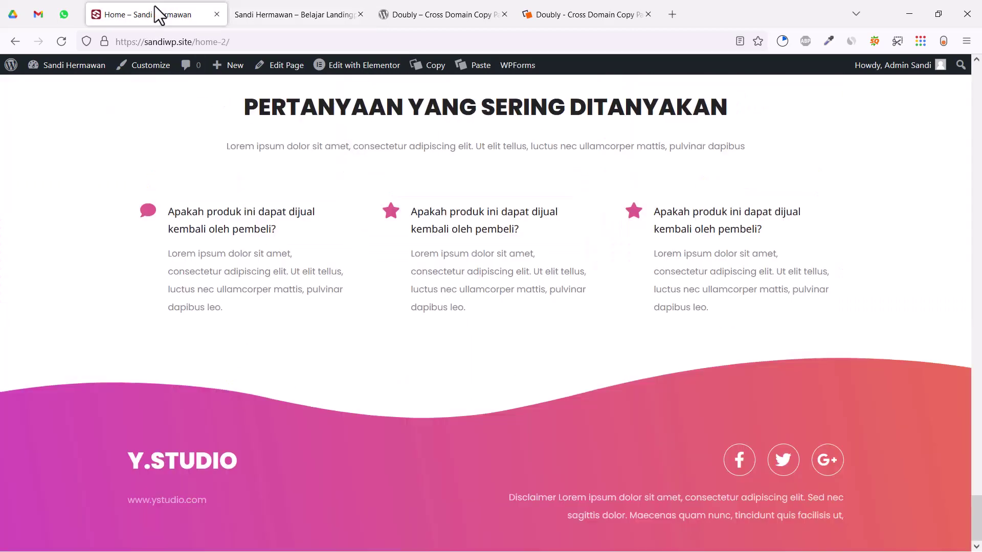
click(259, 9)
click(174, 10)
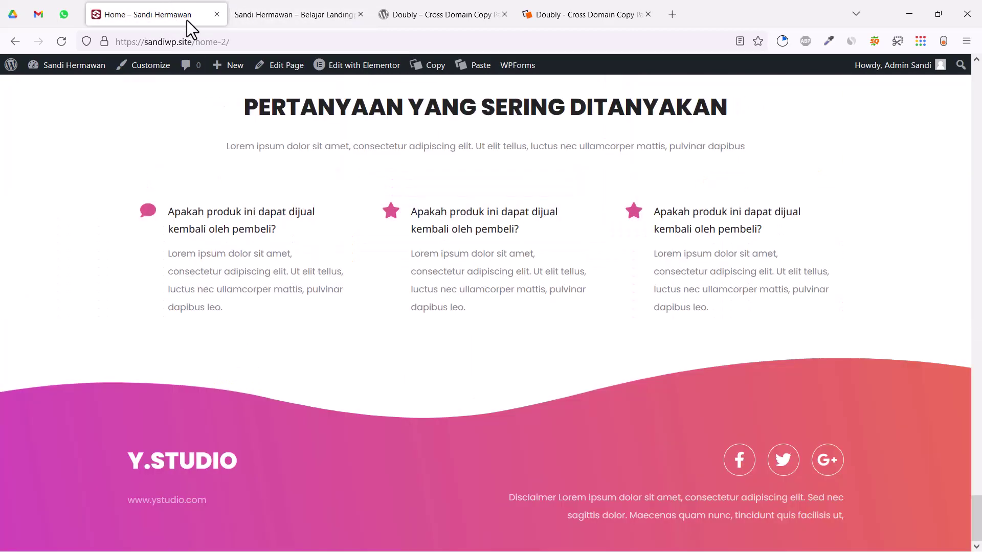
click(317, 20)
click(181, 19)
click(307, 15)
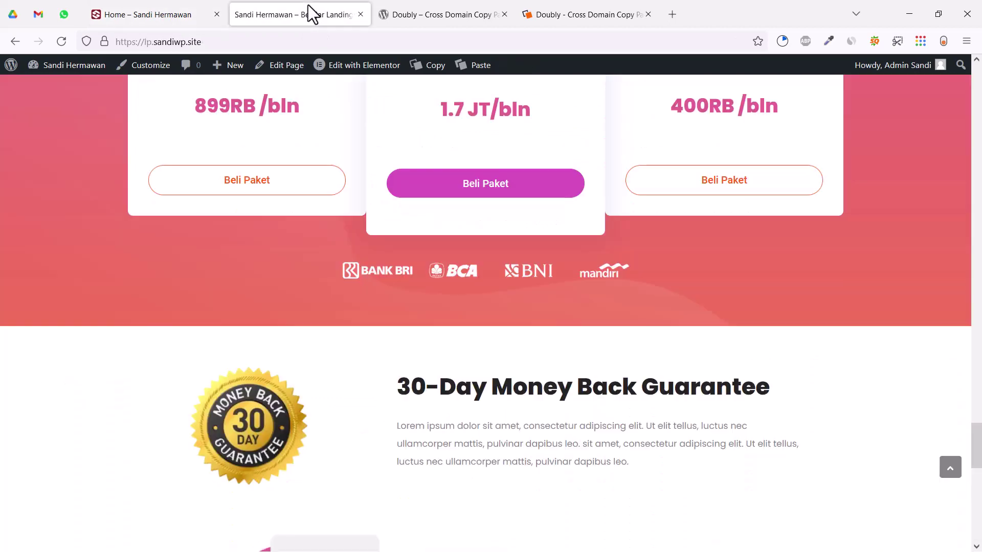
click(132, 11)
click(277, 17)
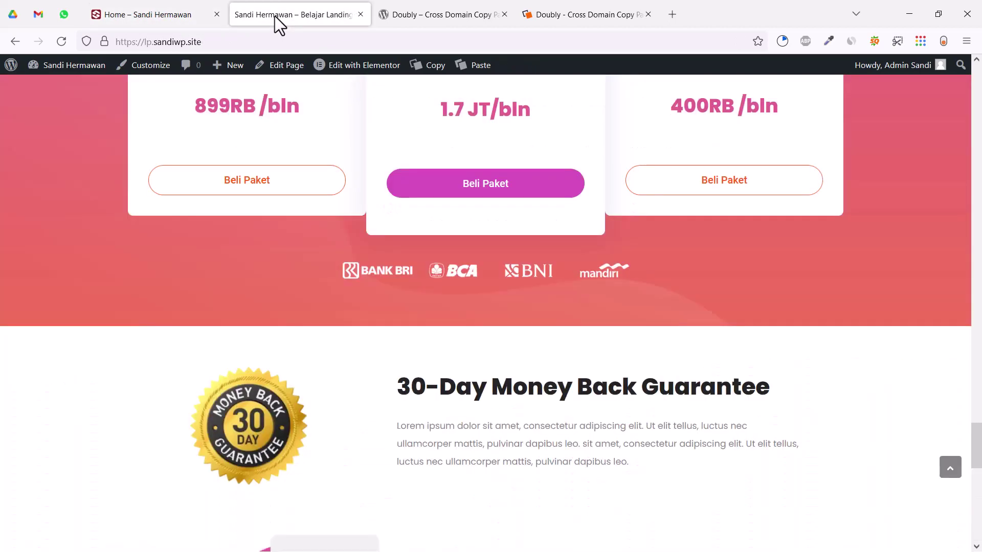
key(alt)
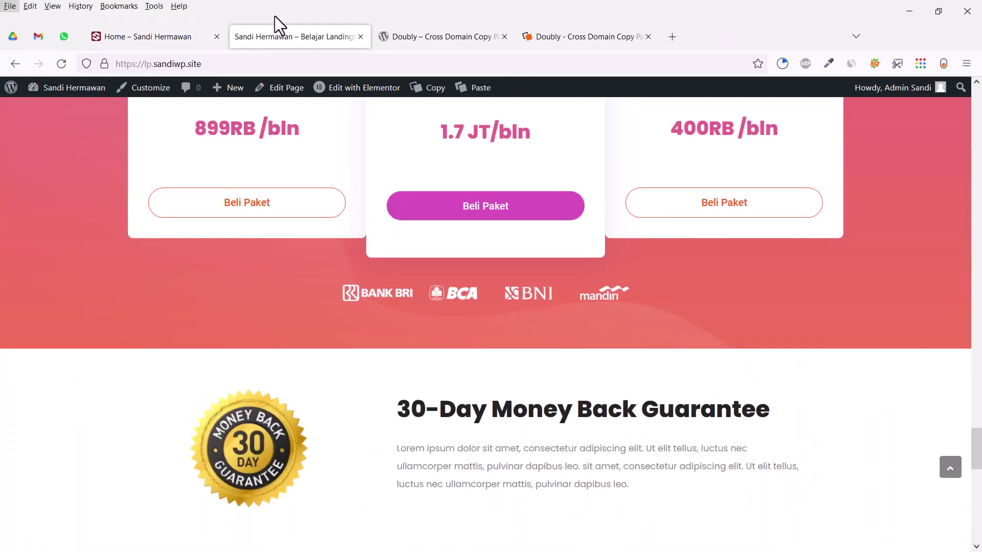
click(198, 34)
scroll(225, 154, up, 8)
scroll(253, 201, up, 15)
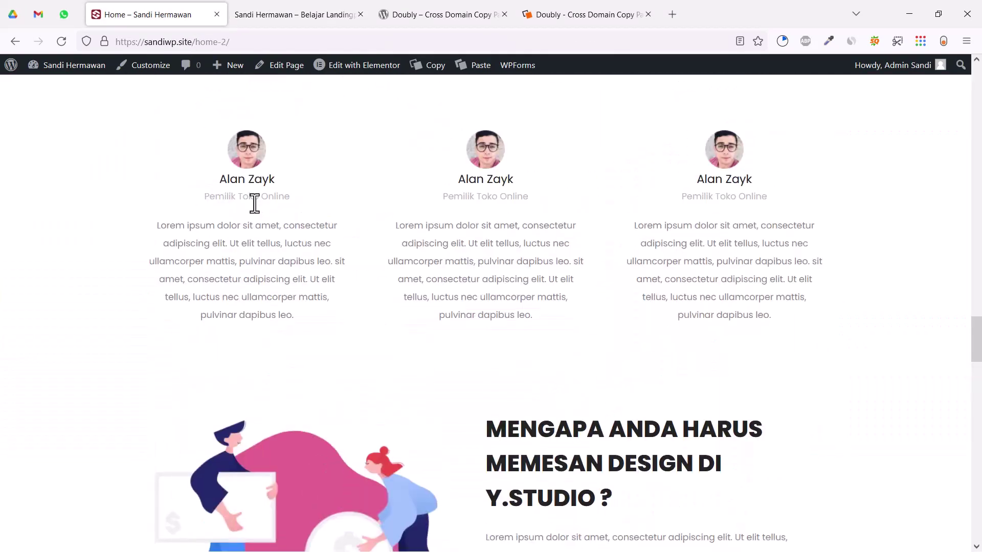